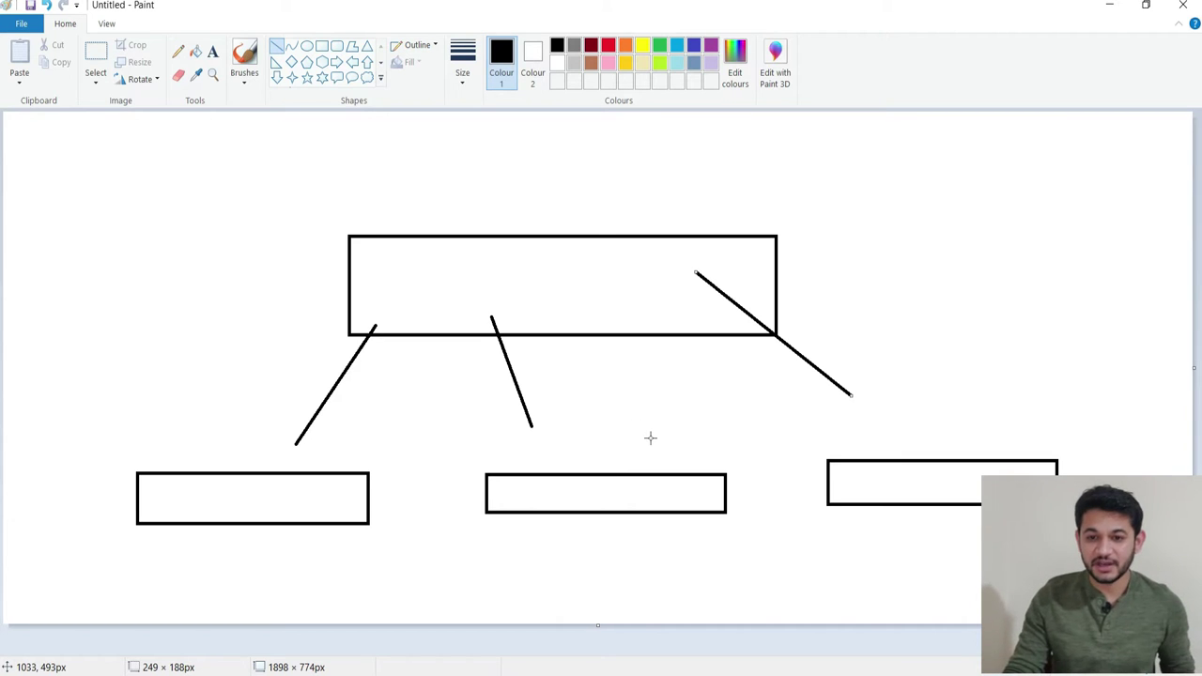
- Minimize the finished Paint diagram to bring the mrvyasidea.com homepage into view
left_click(1107, 5)
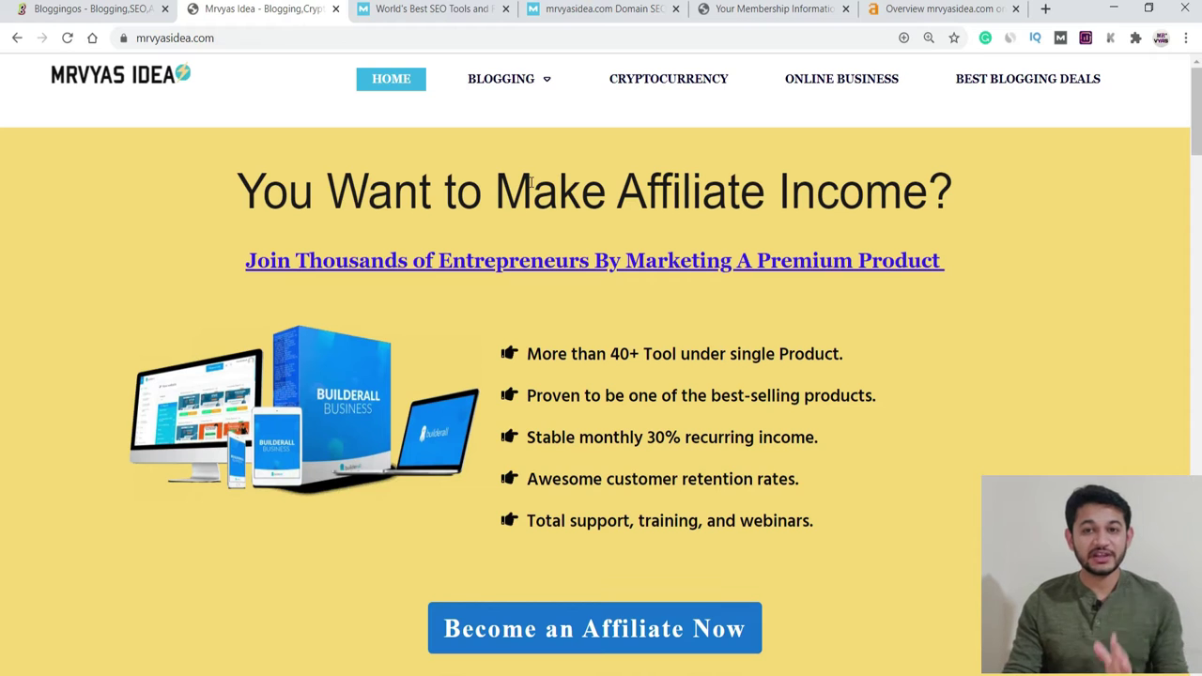
- Run Moz's free domain analysis on mrvyasidea.com
left_click(439, 9)
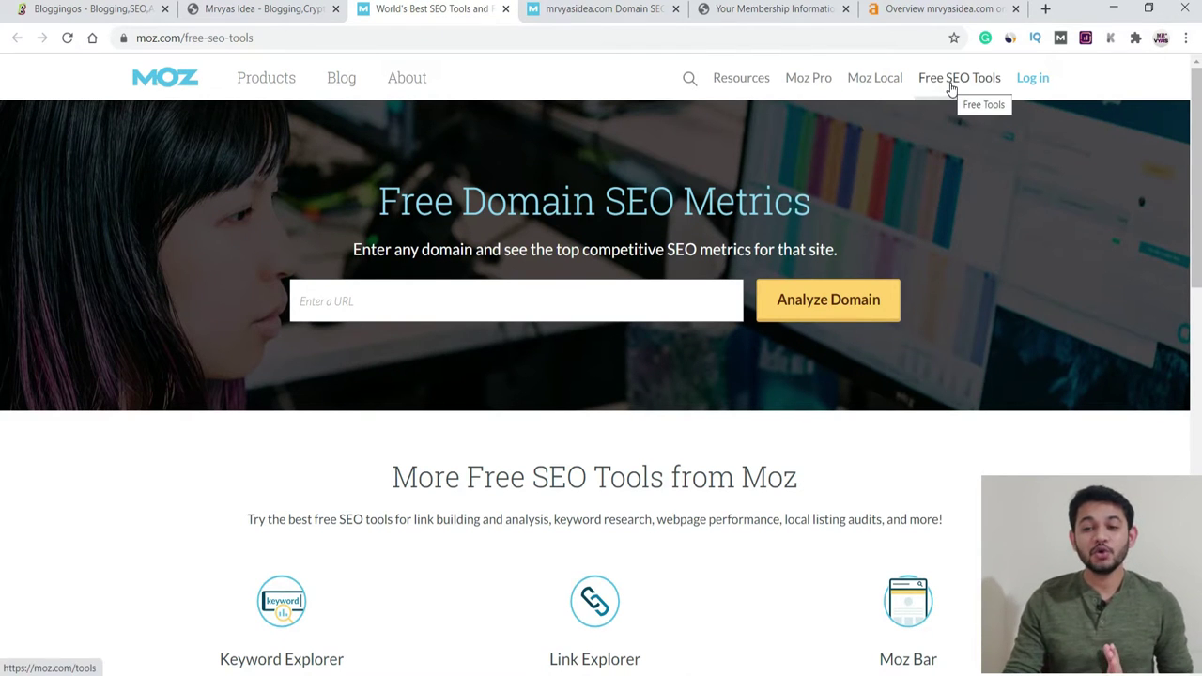
left_click(465, 297)
left_click(407, 345)
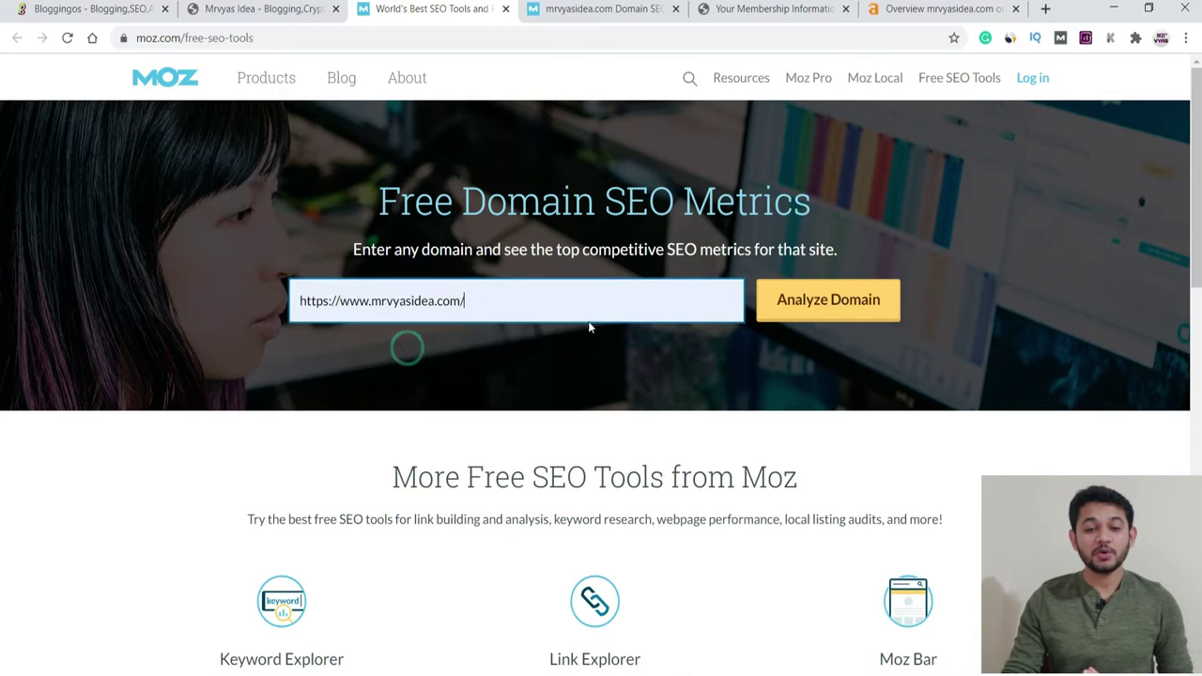
left_click(859, 318)
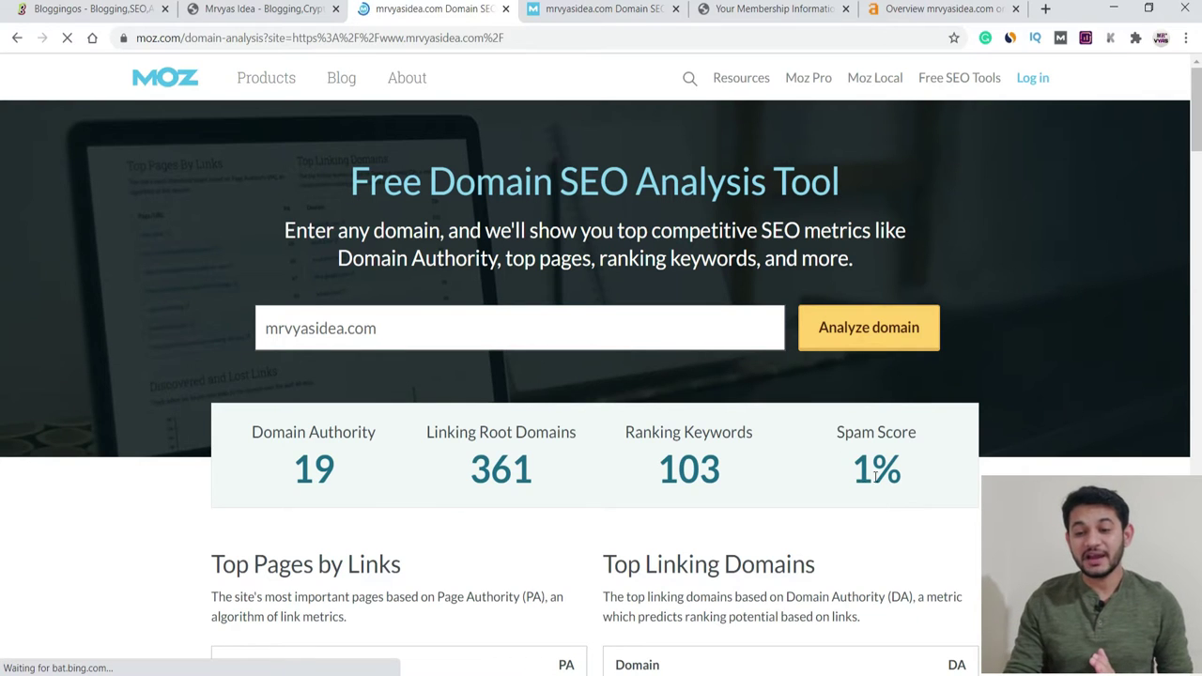
- Highlight the 1% Spam Score and domain name while scrolling through Moz's results
left_click_drag(898, 473, 794, 413)
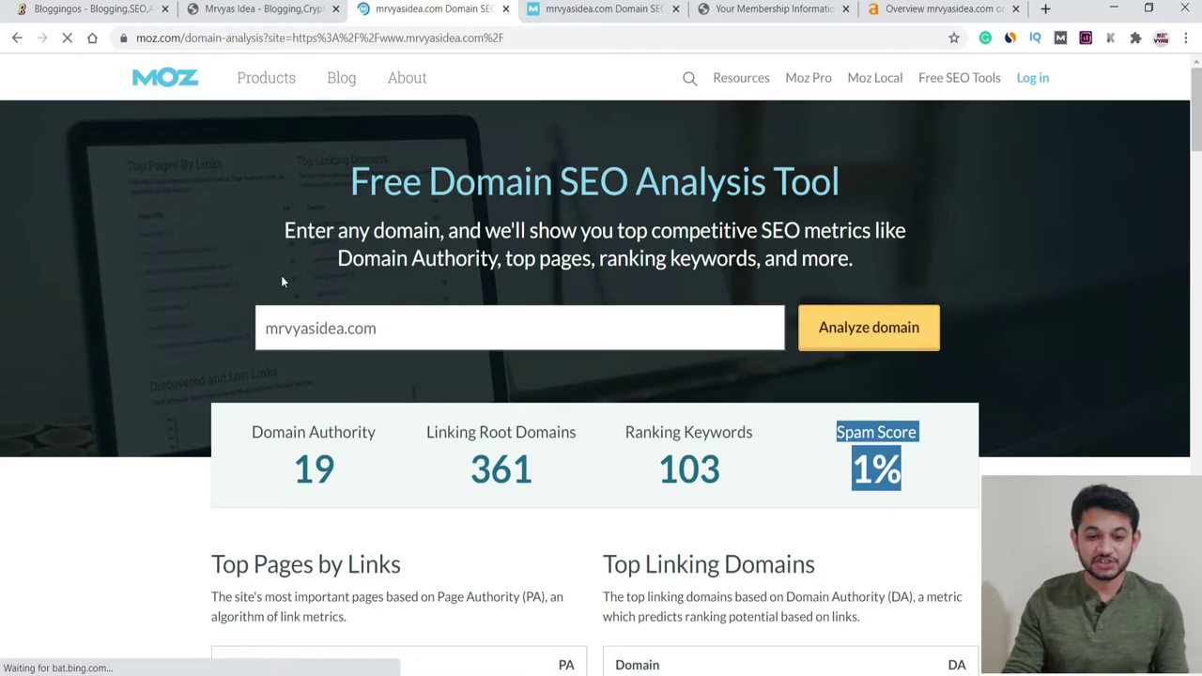
left_click_drag(416, 328, 198, 329)
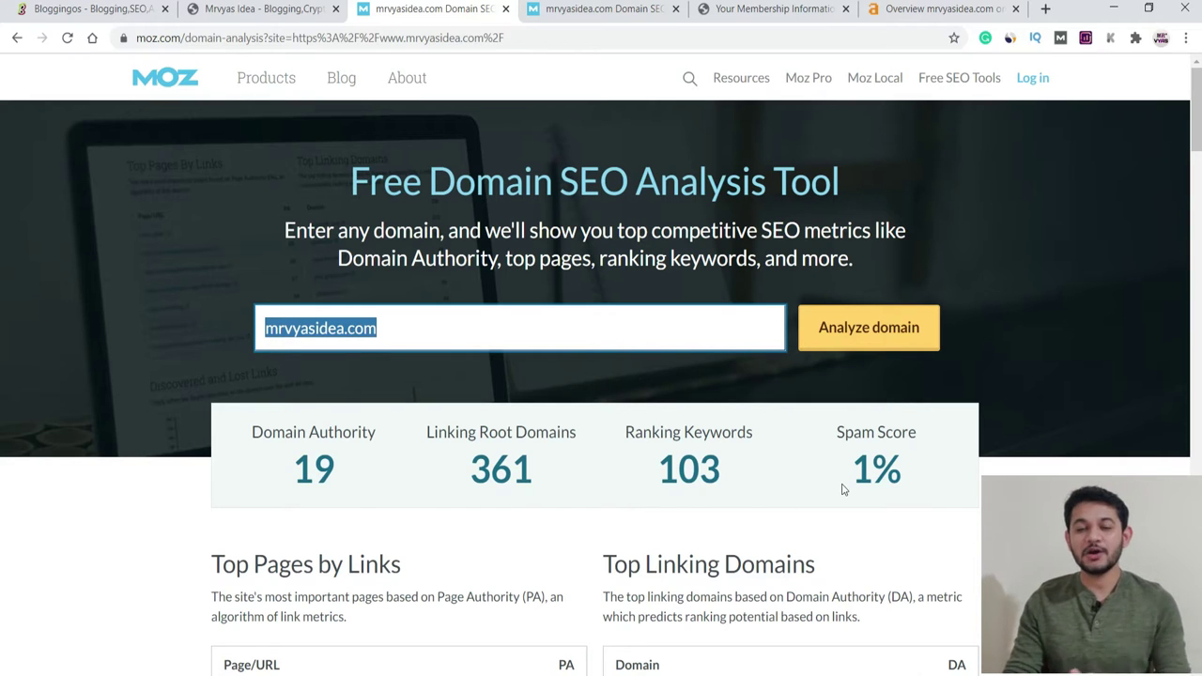
scroll(826, 479, "down", 3)
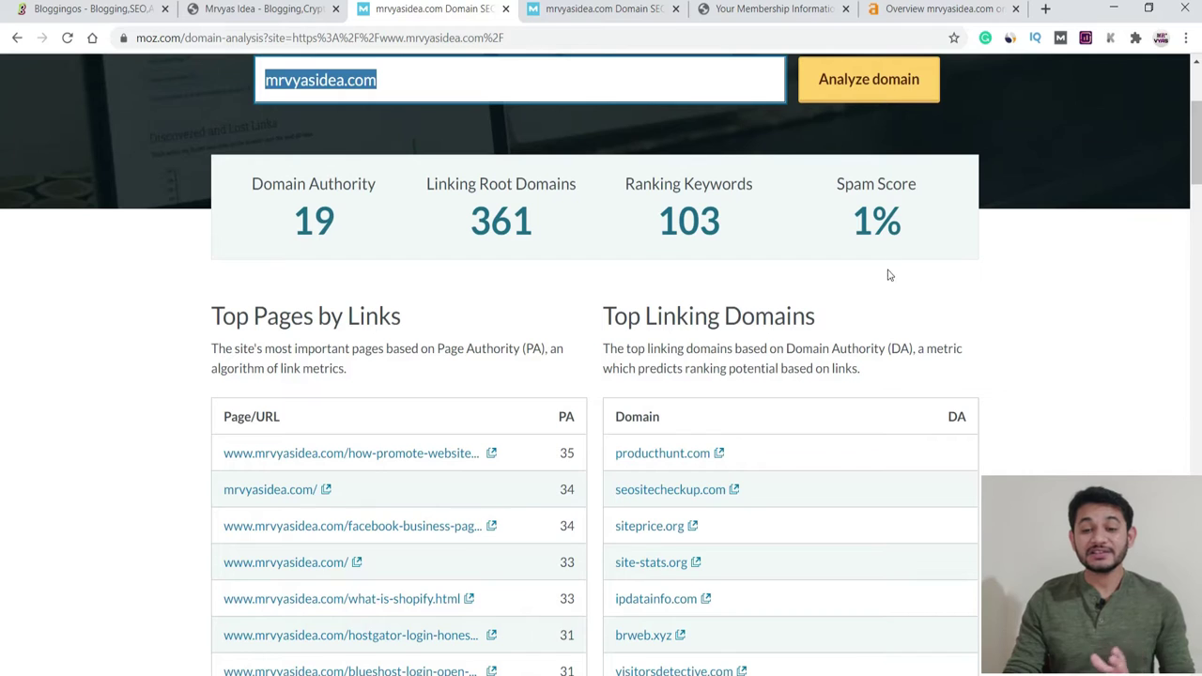
left_click_drag(913, 236, 845, 235)
scroll(742, 449, "down", 1)
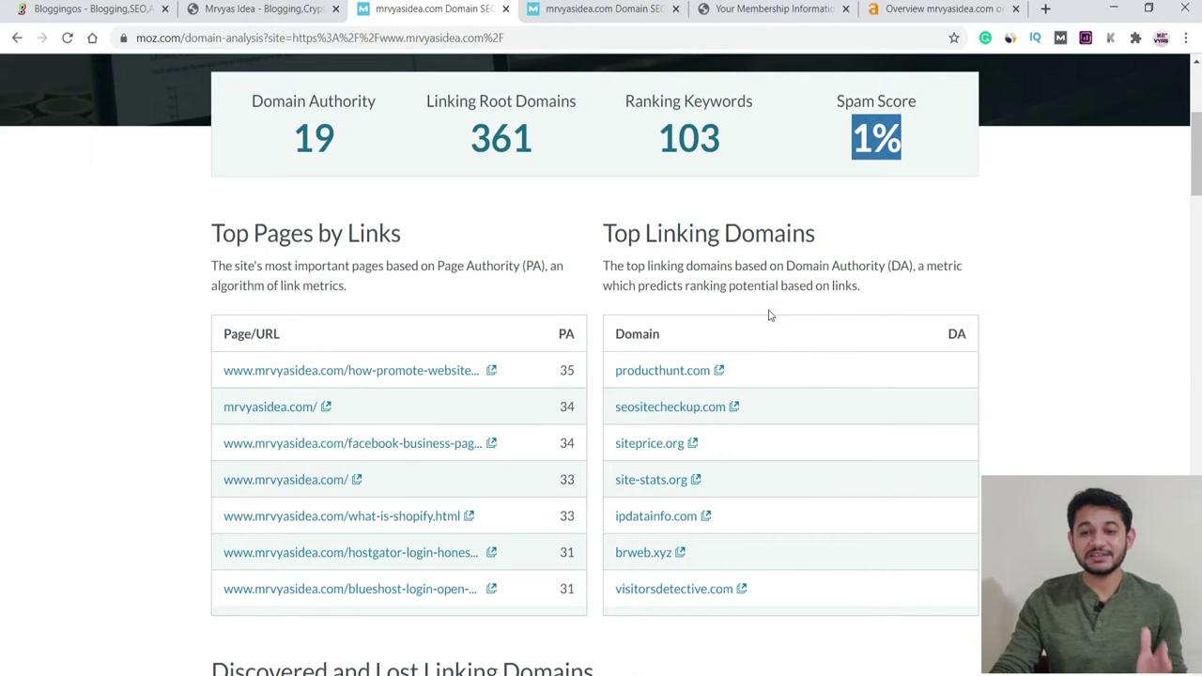
left_click(875, 187)
left_click_drag(922, 140, 853, 141)
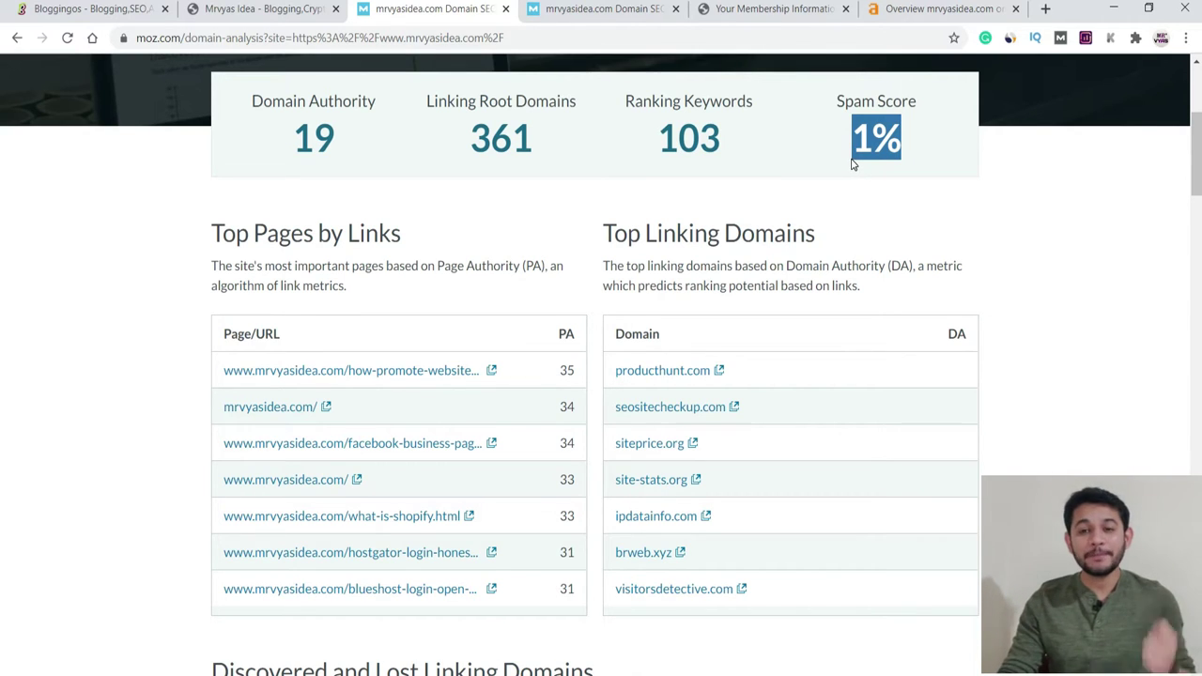
left_click(881, 178)
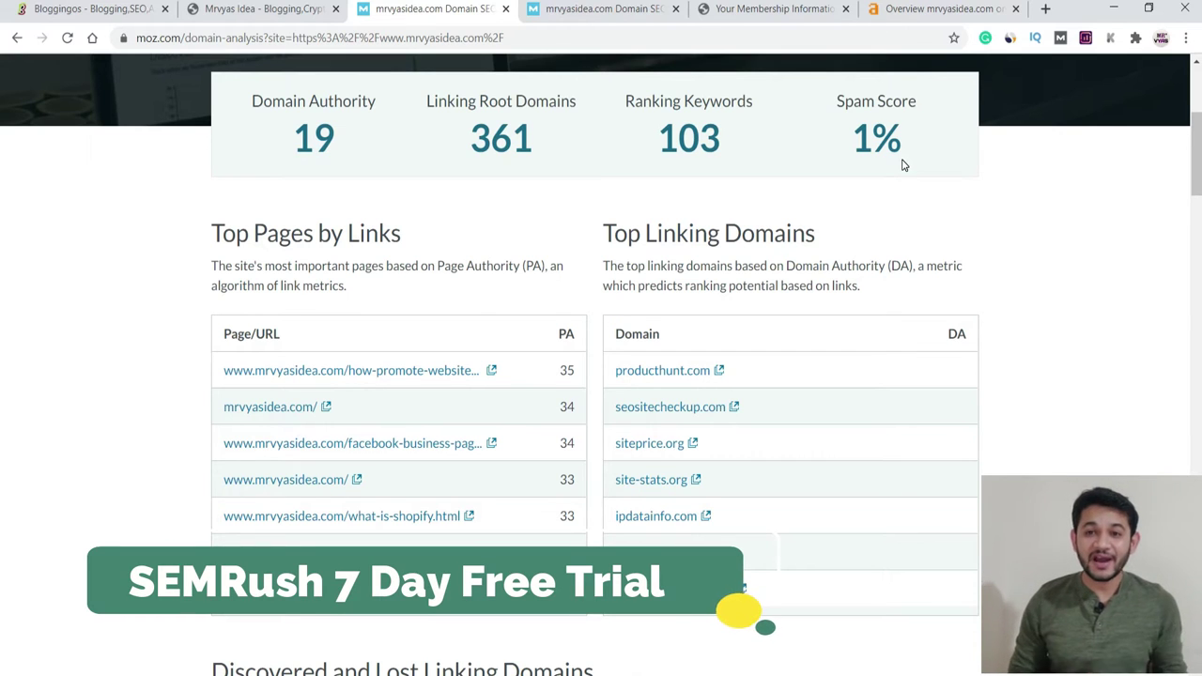
left_click(930, 8)
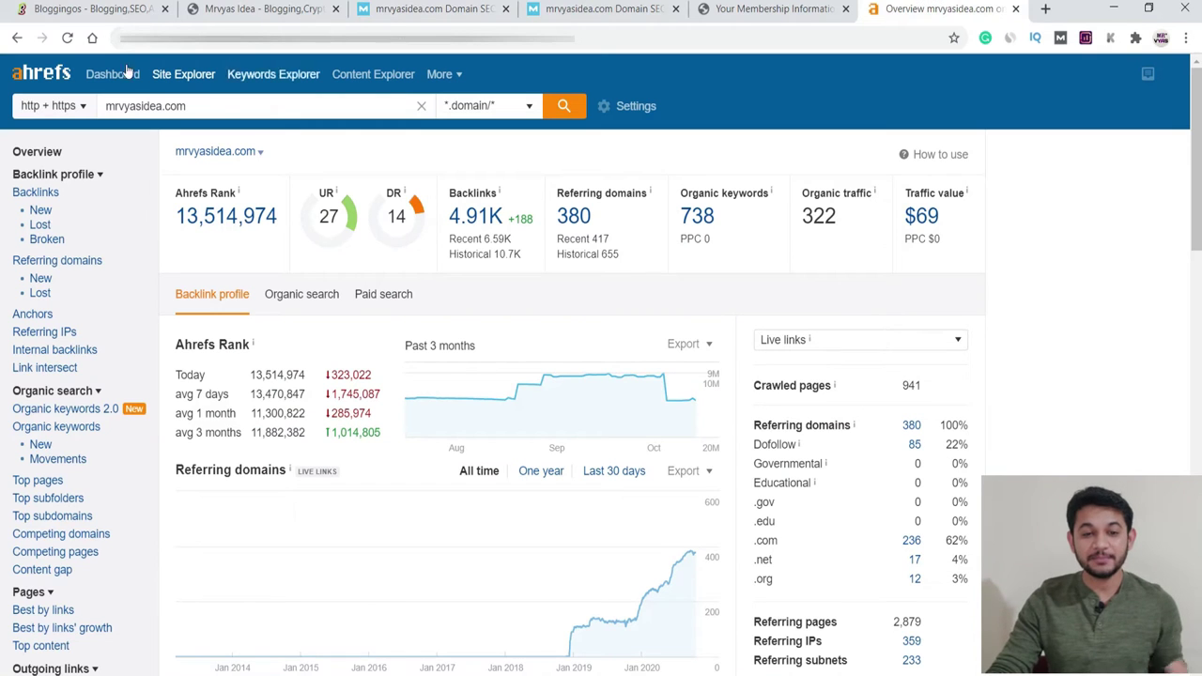
- Open Ahrefs' Backlinks report for mrvyasidea.com and scroll through its 4,613 live backlinks
left_click_drag(192, 107, 97, 111)
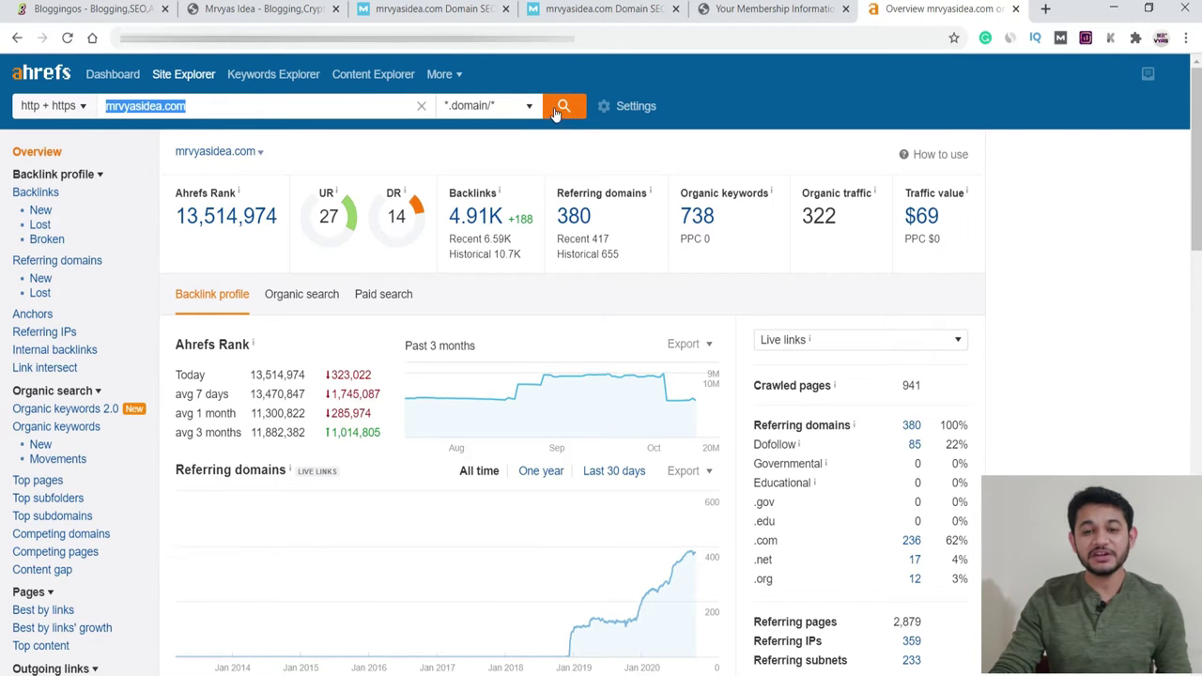
left_click(480, 220)
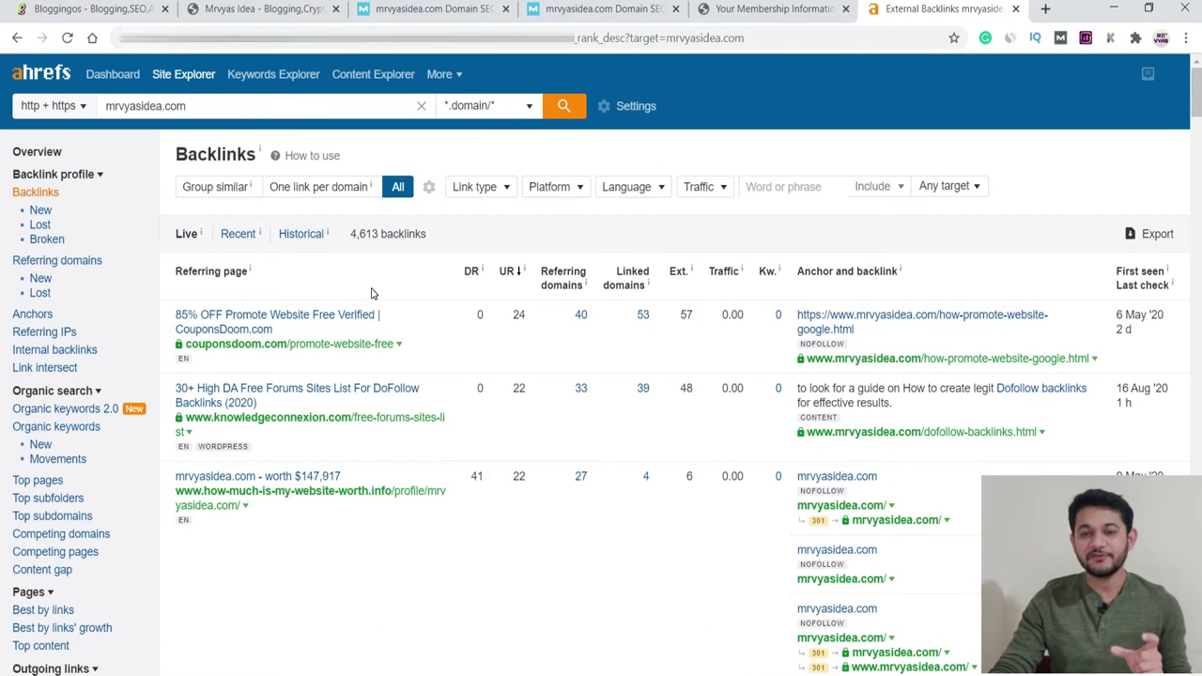
scroll(376, 319, "down", 20)
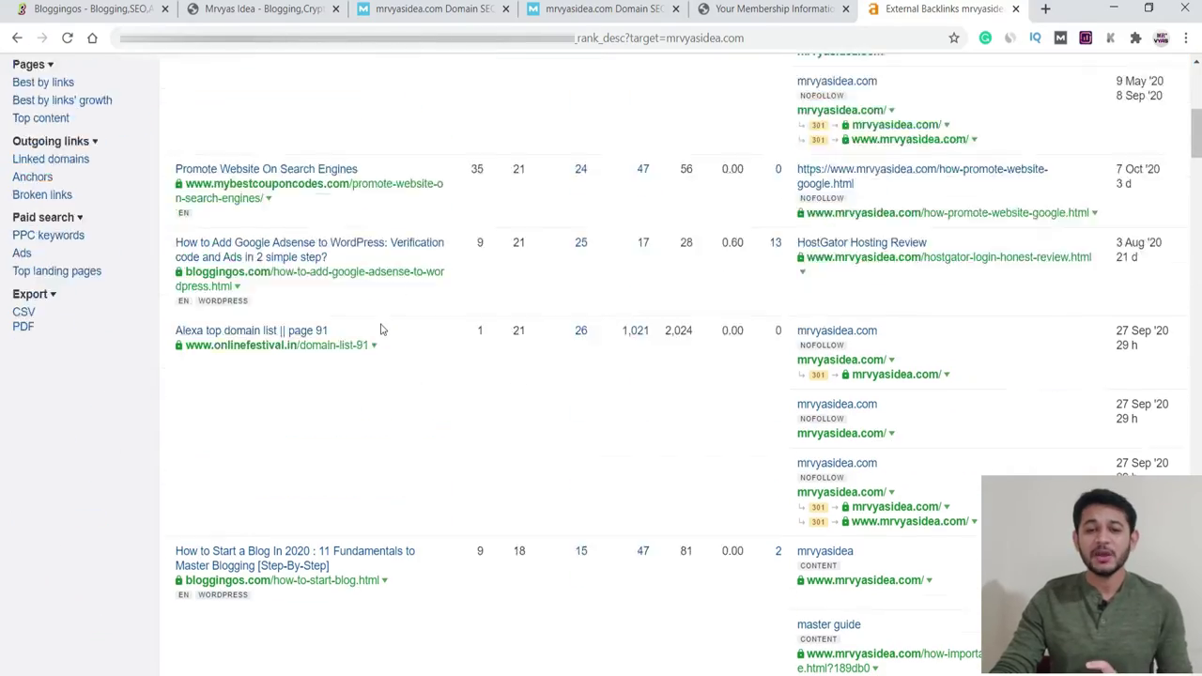
scroll(572, 377, "down", 10)
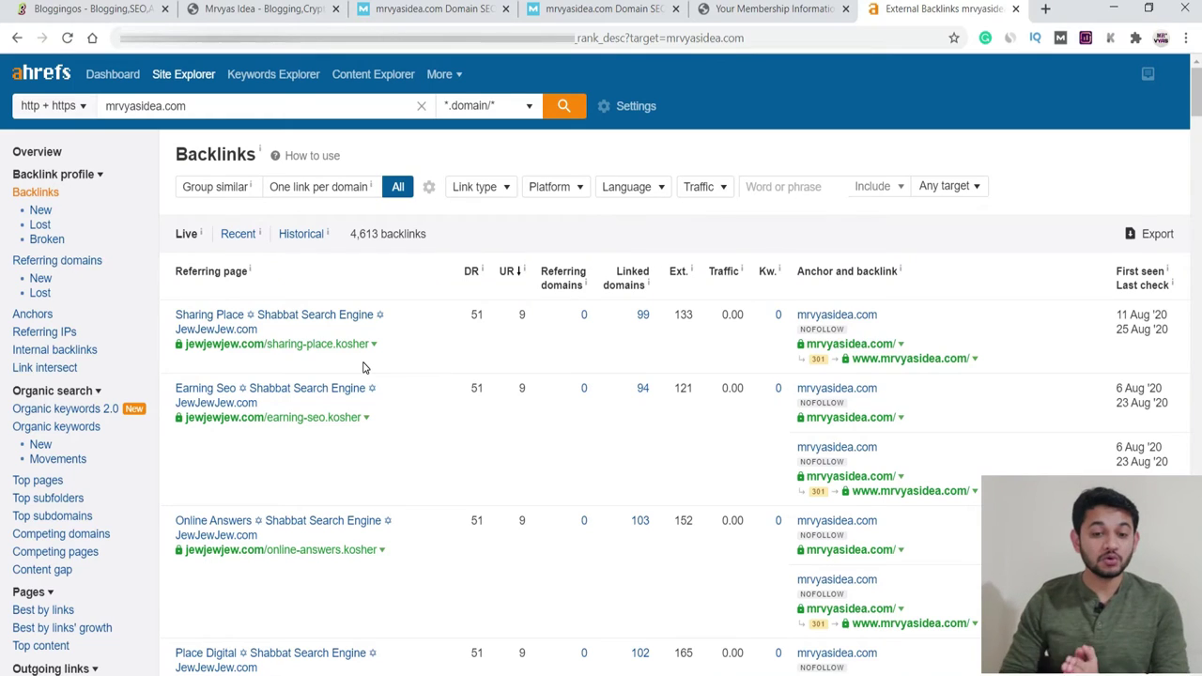
scroll(365, 368, "down", 15)
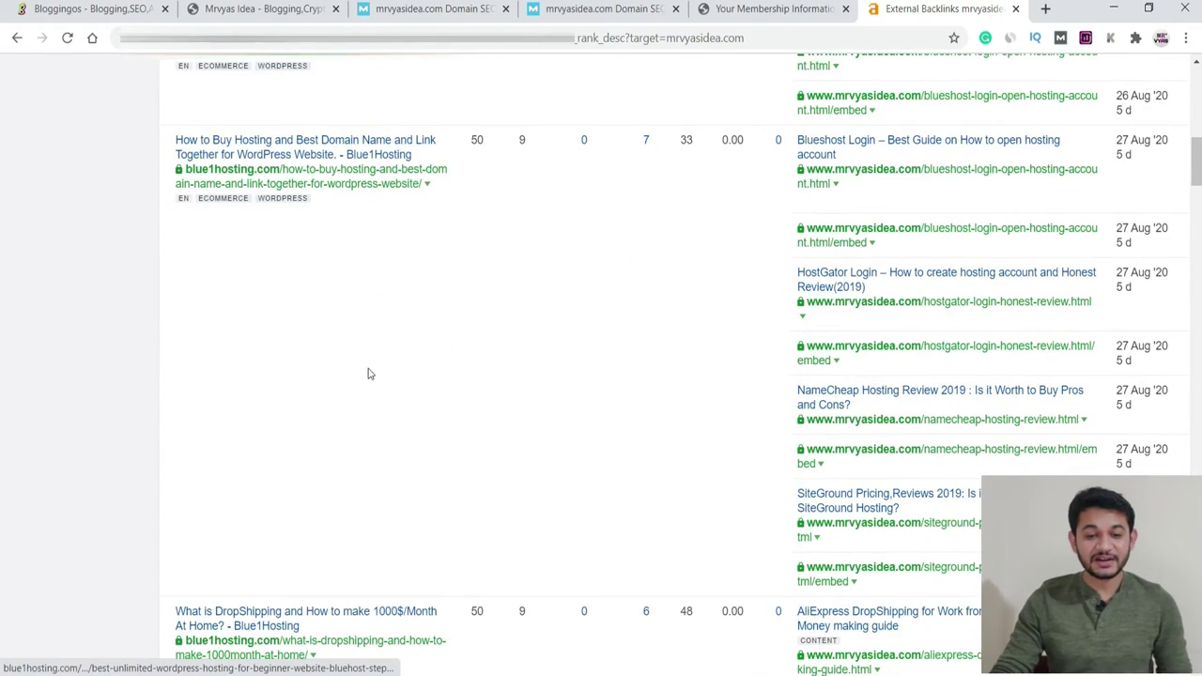
left_click(1046, 8)
- Search Google for 'disvow' and open the Disavow Links Tool result
type("disvow")
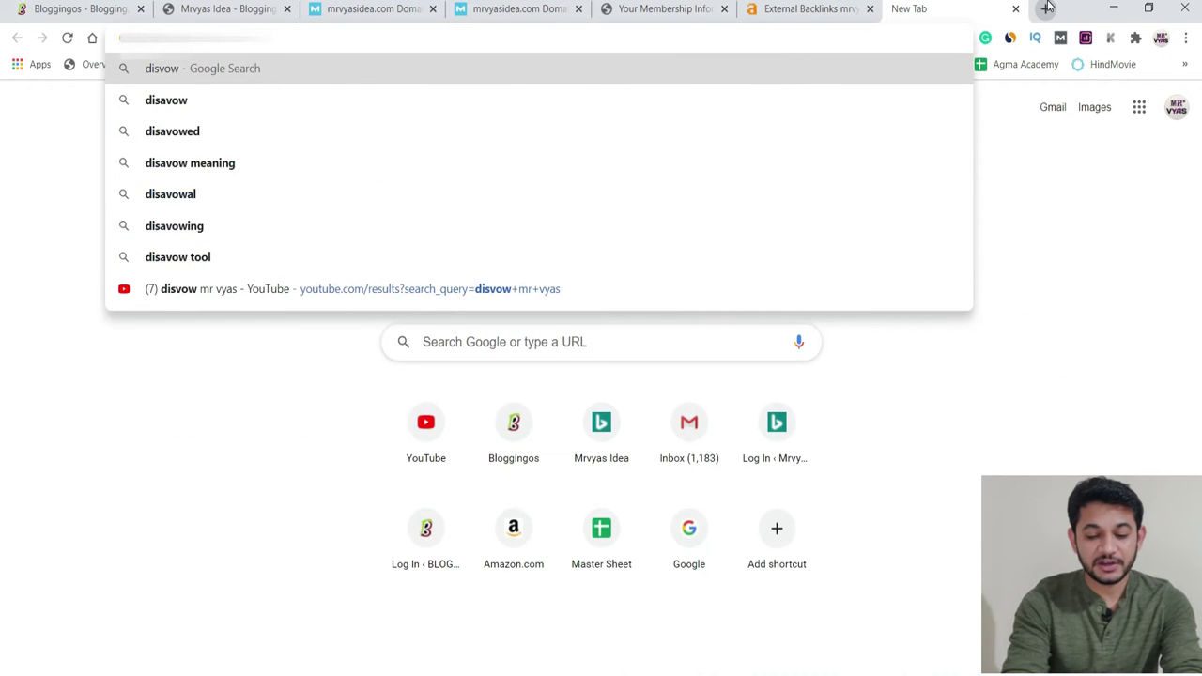
key("Return")
scroll(236, 266, "down", 3)
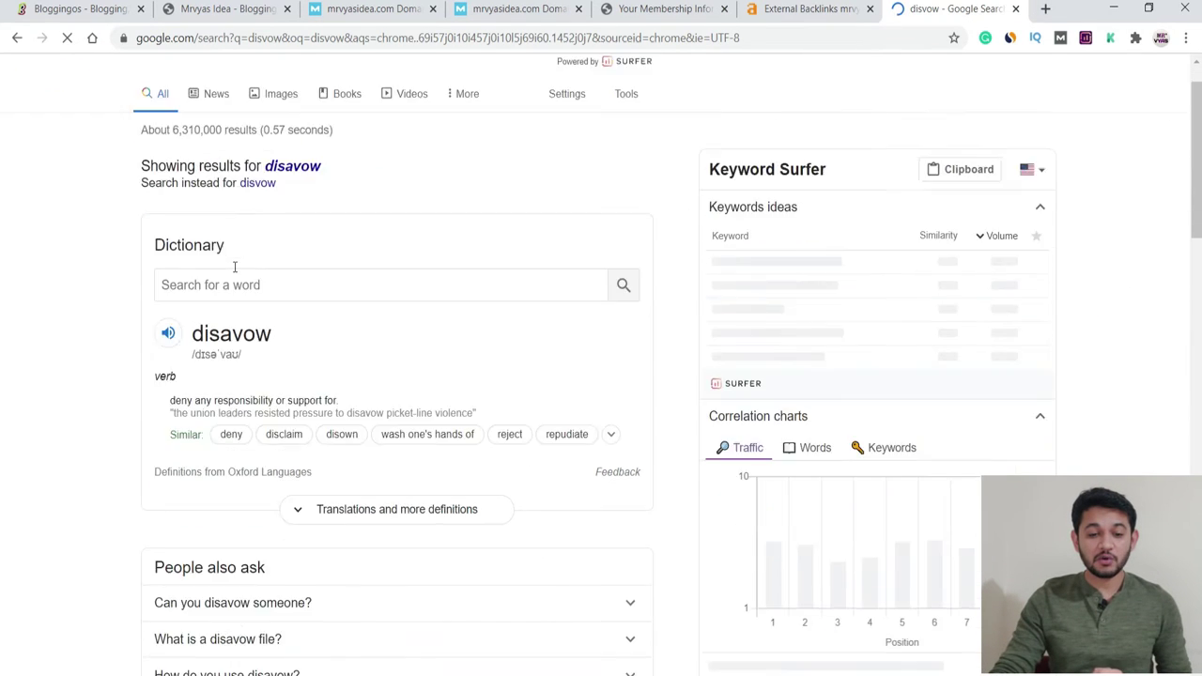
scroll(235, 485, "down", 2)
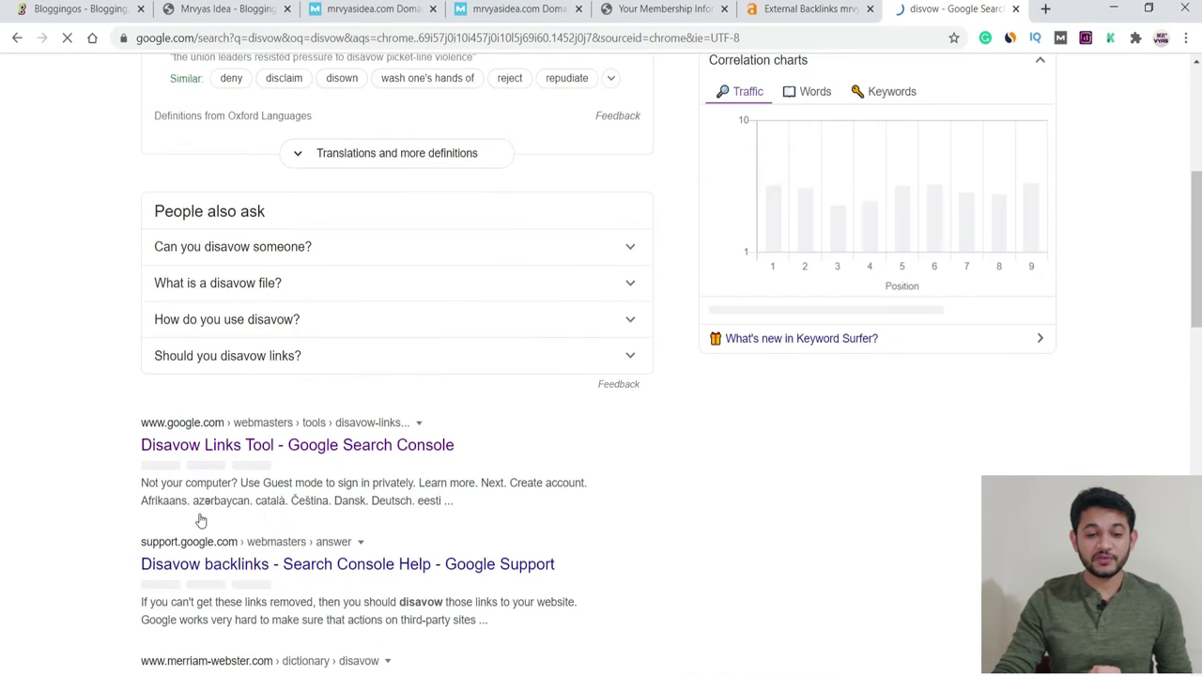
left_click(234, 449)
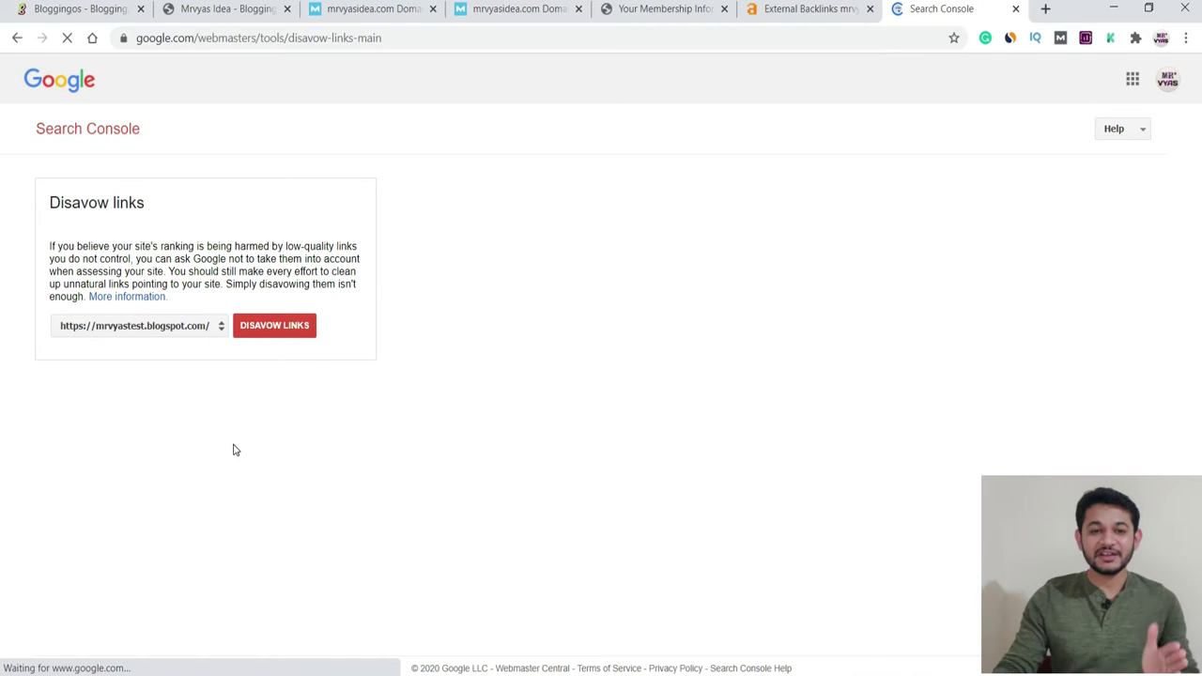
left_click(1163, 86)
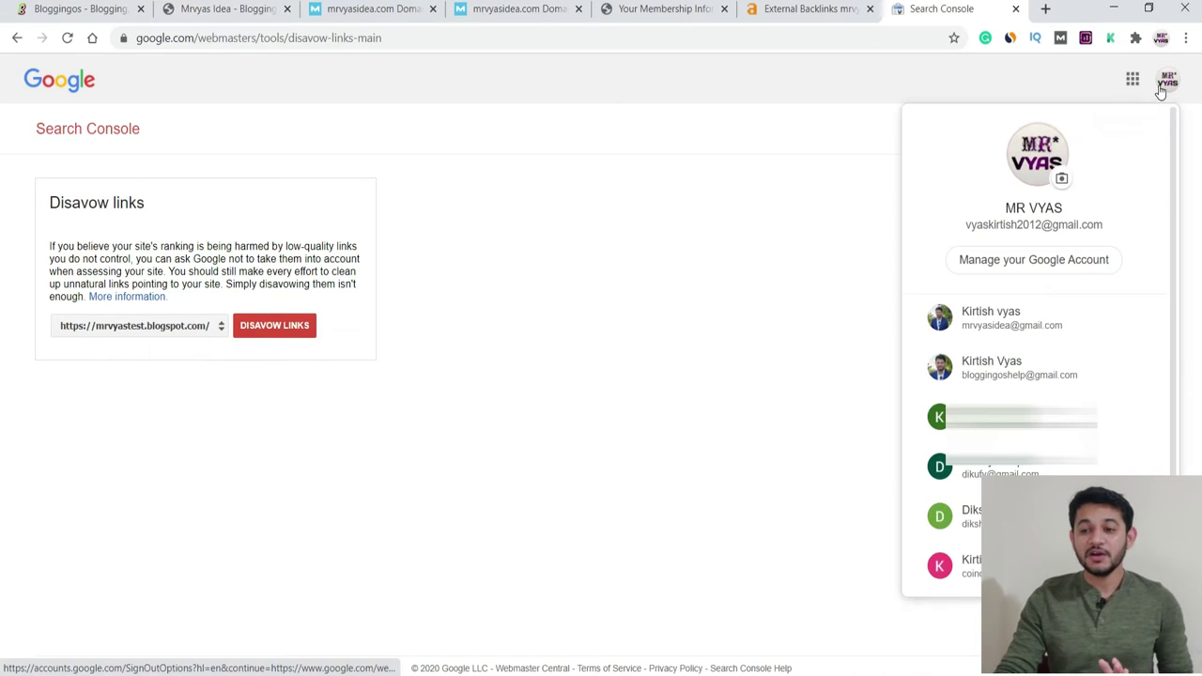
left_click(1061, 316)
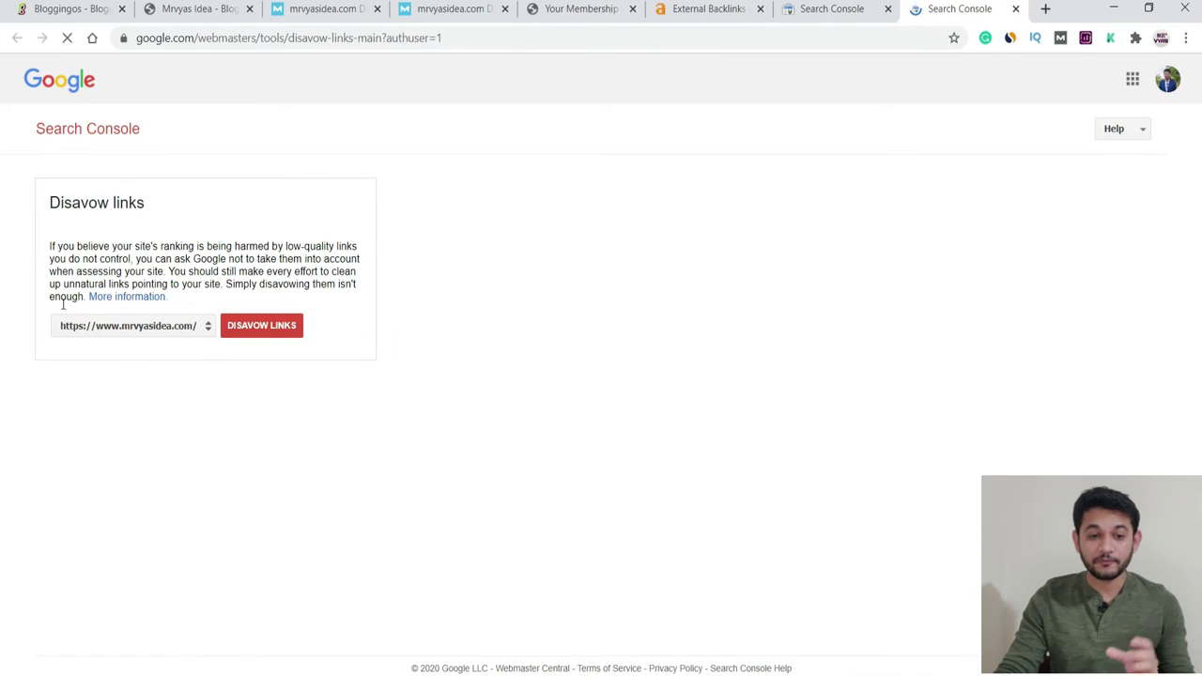
left_click(139, 334)
left_click(227, 402)
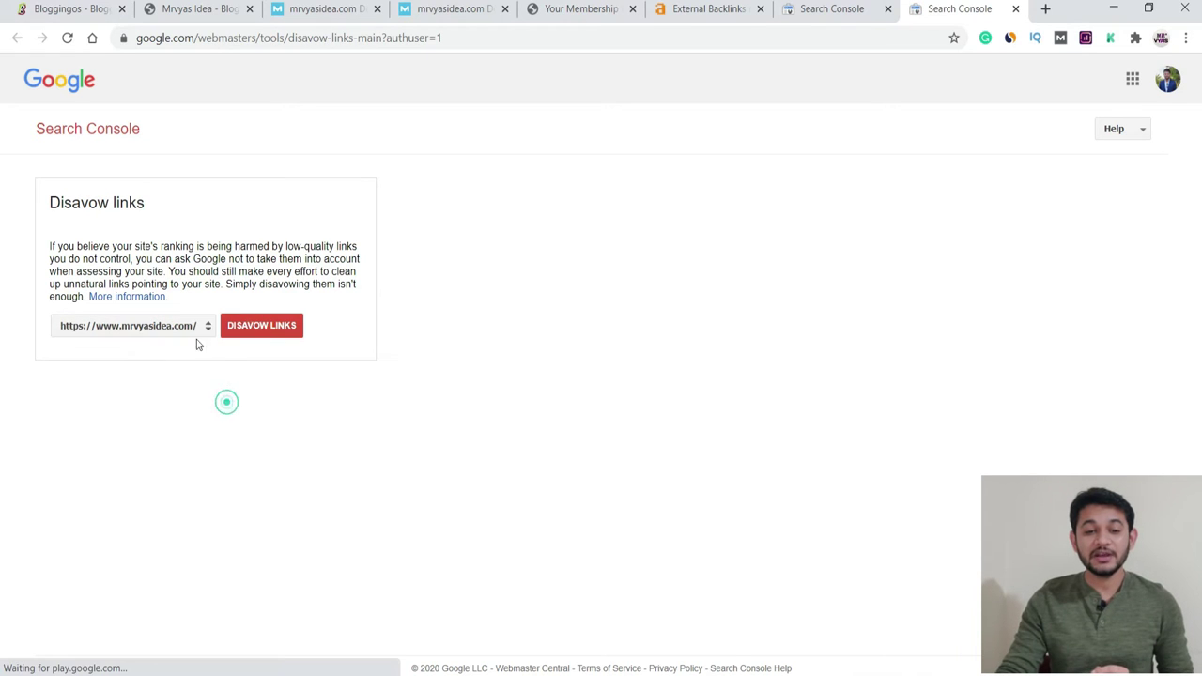
left_click(246, 327)
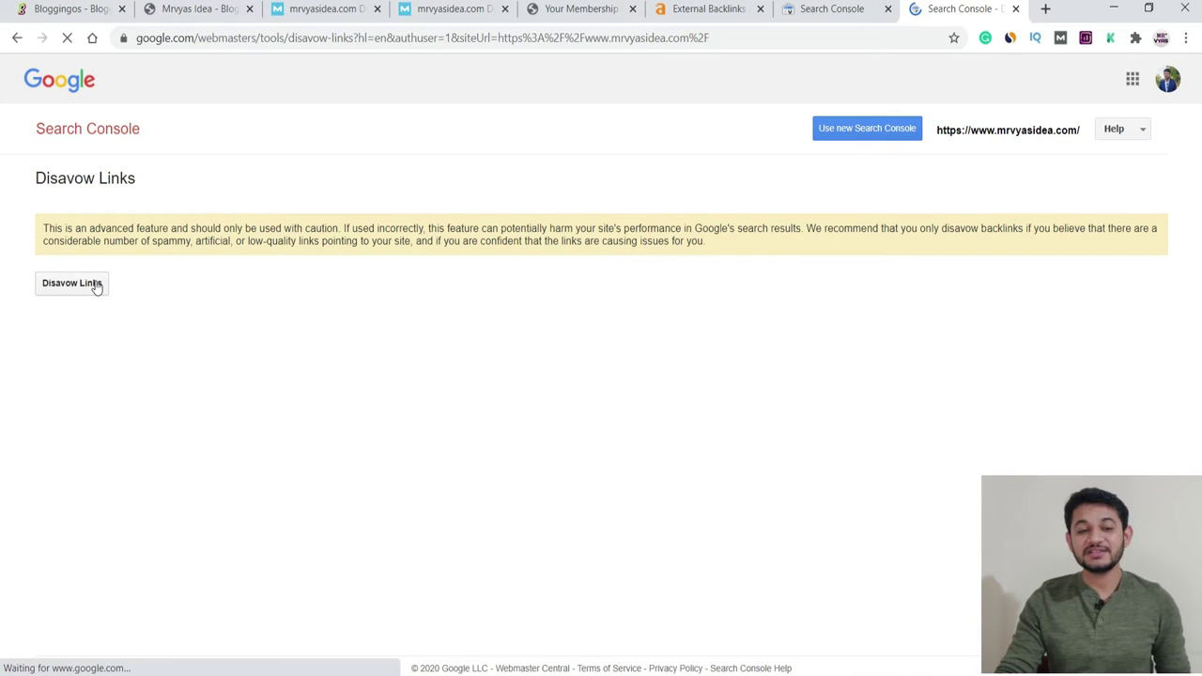
left_click(96, 285)
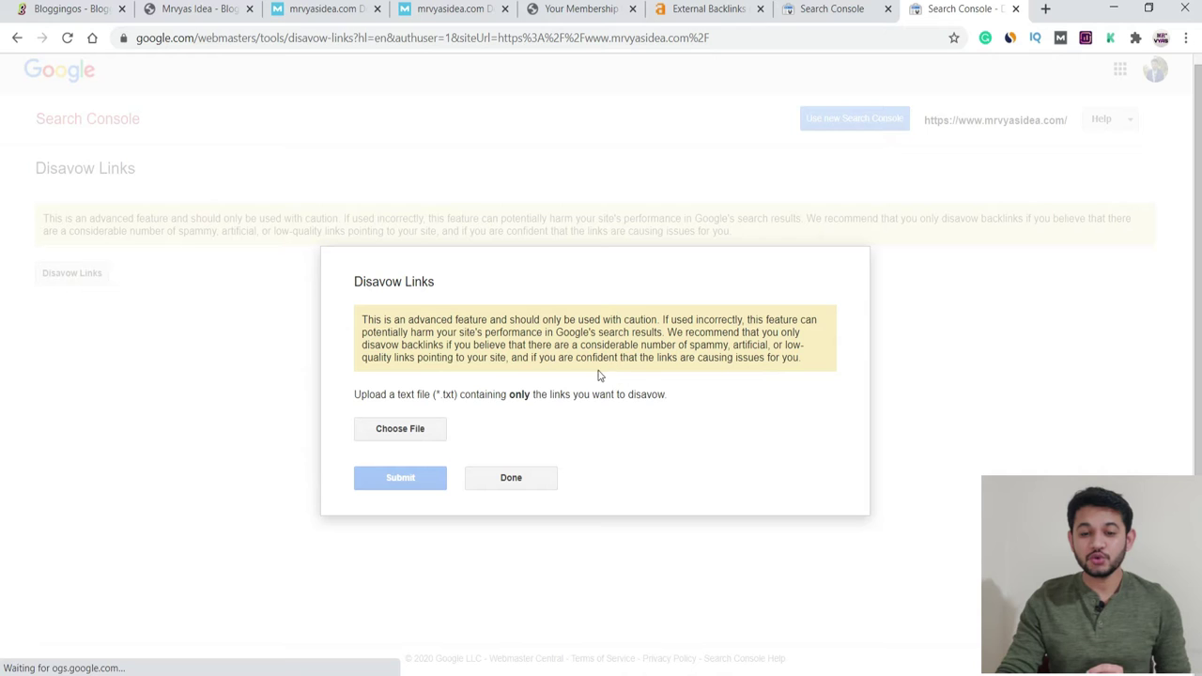
left_click(442, 393)
left_click_drag(459, 390, 470, 390)
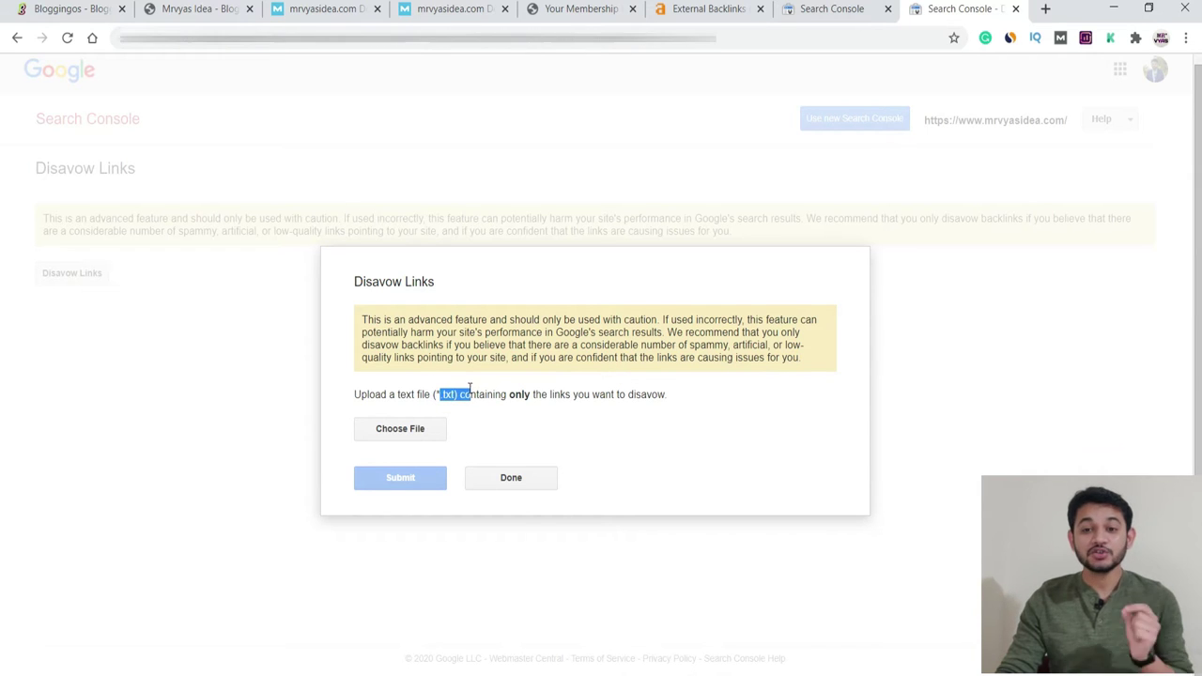
left_click(728, 13)
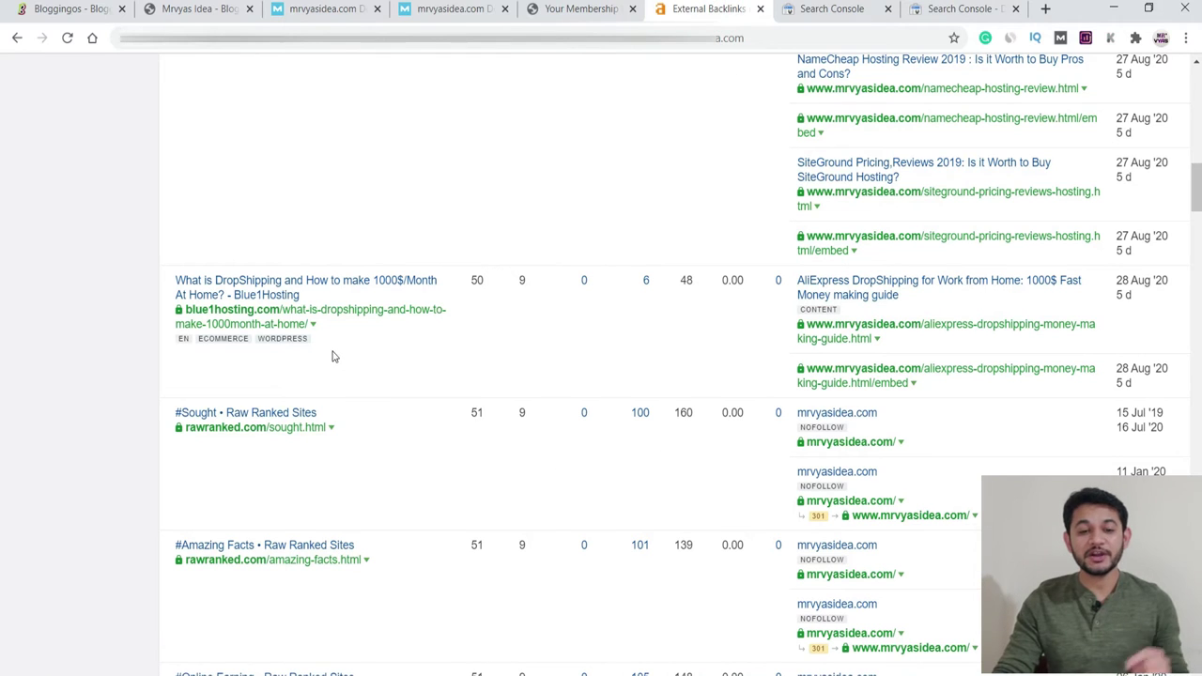
- Open the blog.seo-hub.info backlink-follow page from the Ahrefs backlinks list in a new tab and review it
scroll(276, 342, "down", 3)
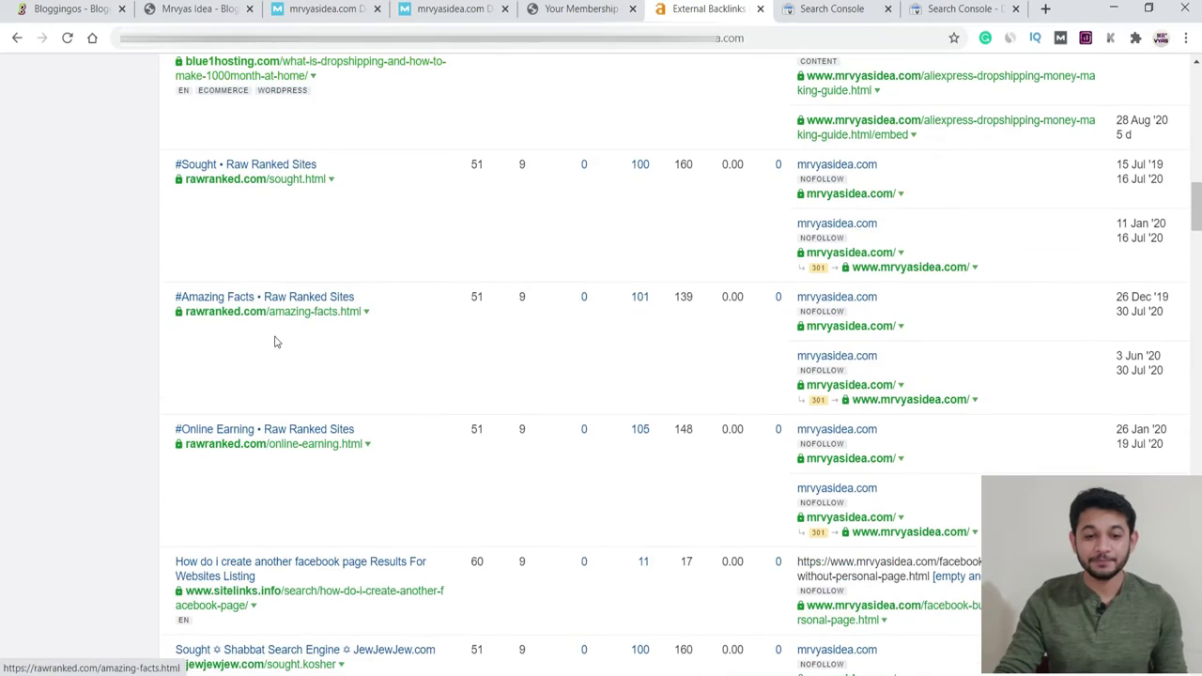
scroll(276, 319, "down", 3)
scroll(225, 357, "down", 6)
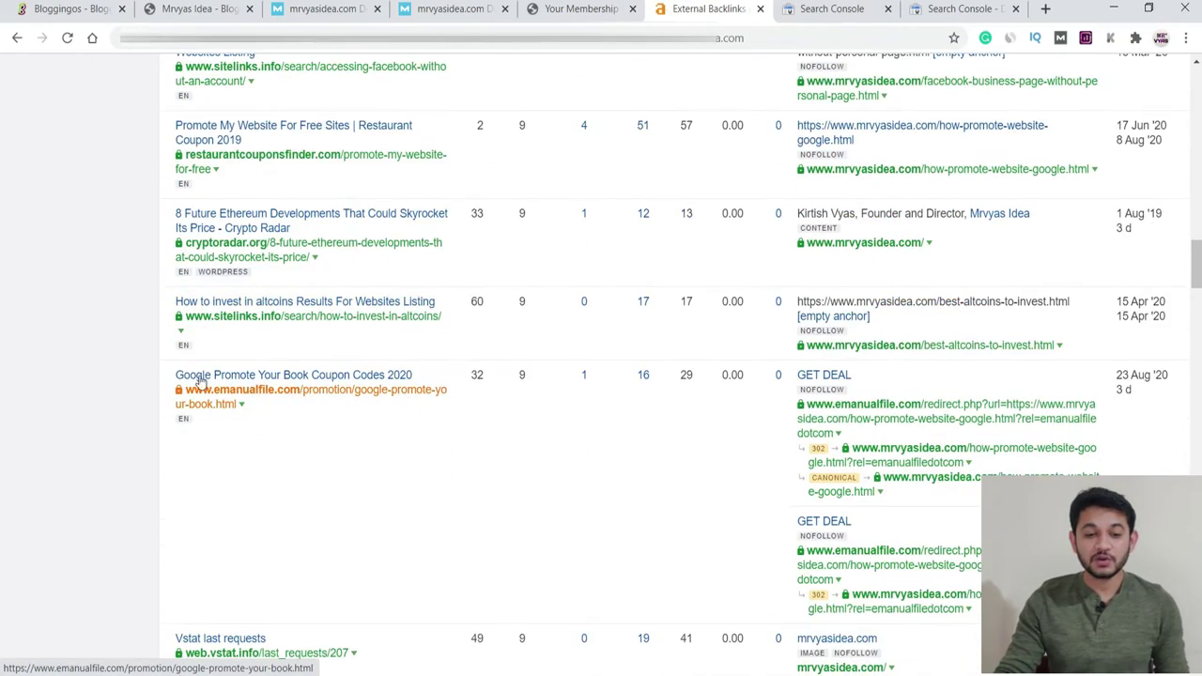
scroll(268, 392, "down", 6)
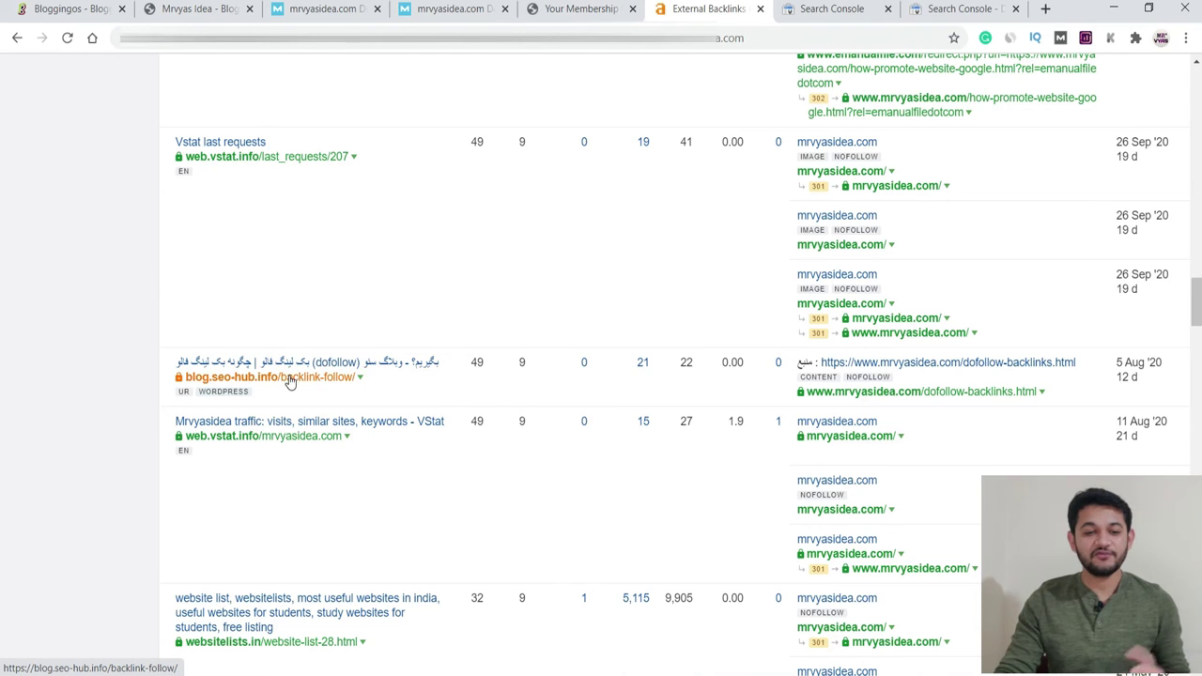
right_click(292, 381)
left_click(320, 385)
left_click(742, 8)
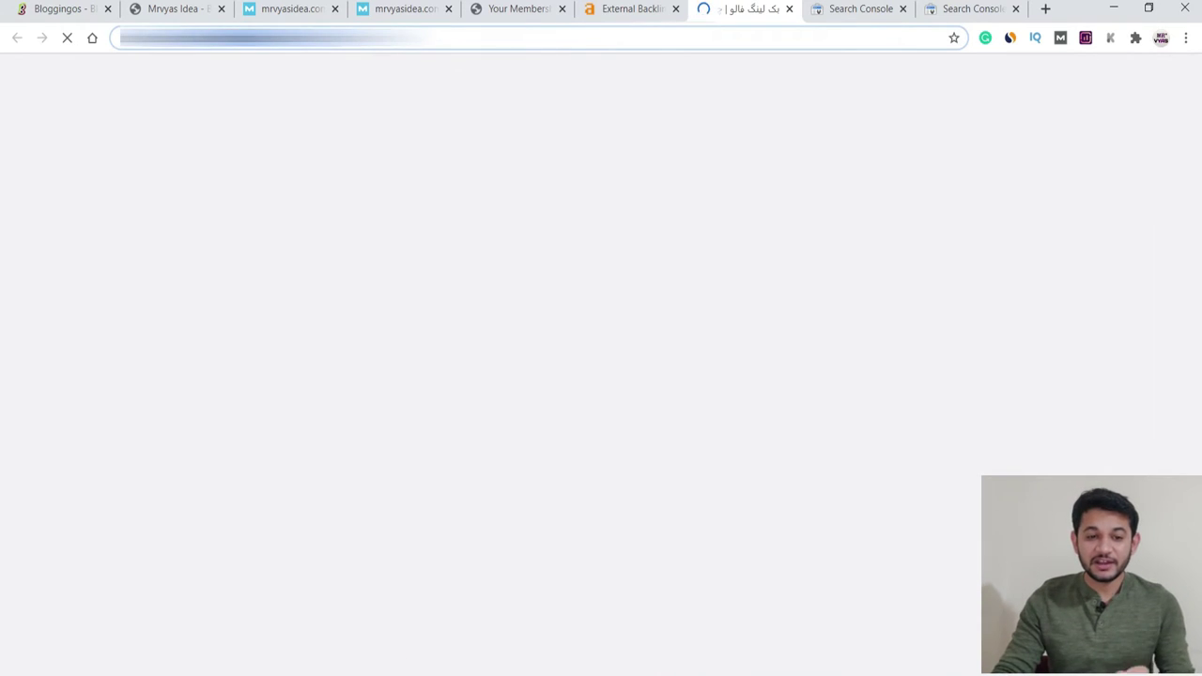
scroll(583, 260, "down", 8)
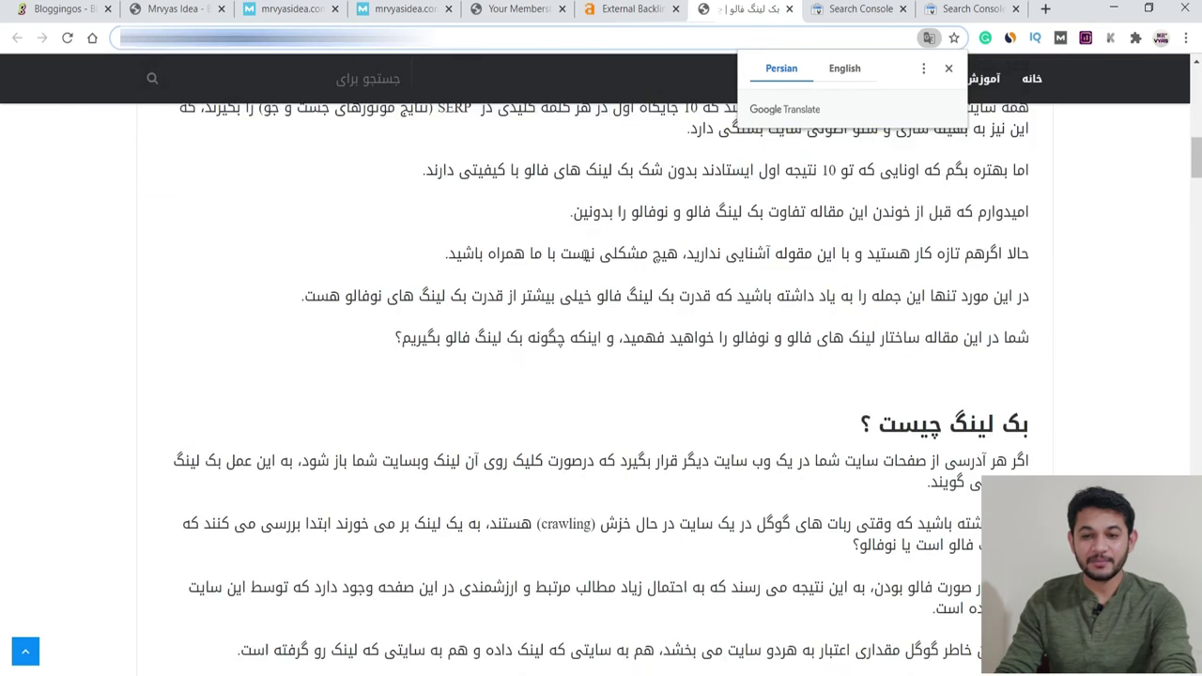
scroll(583, 376, "up", 12)
scroll(582, 376, "down", 7)
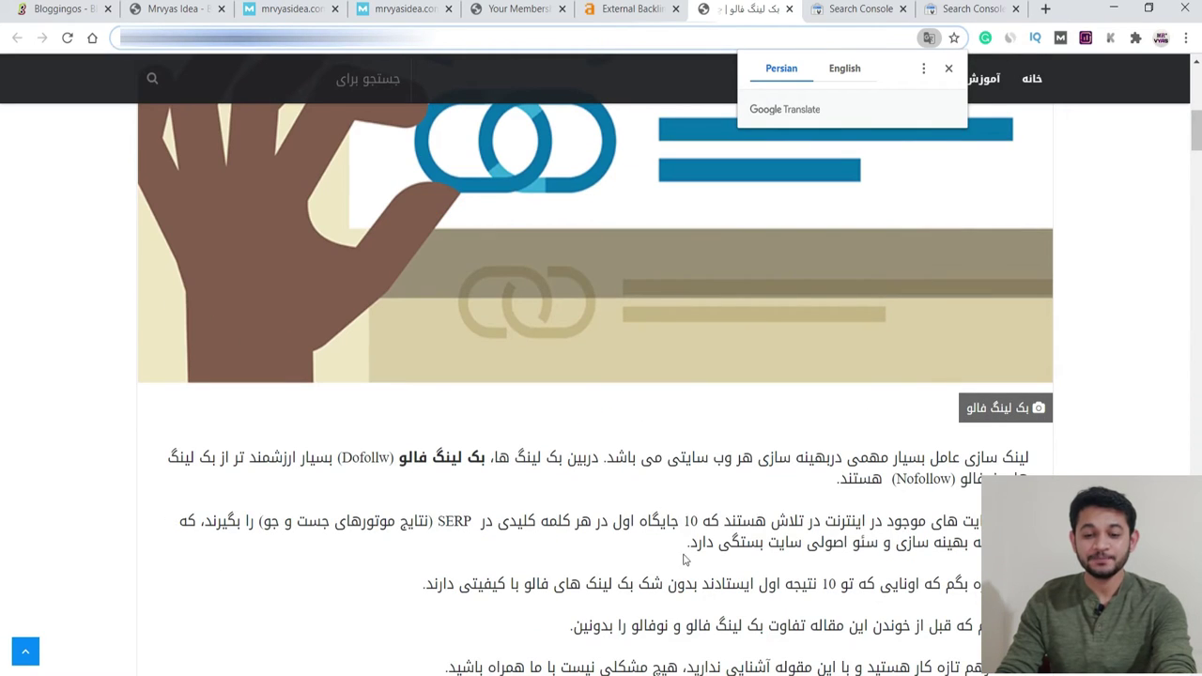
key("alt+Tab")
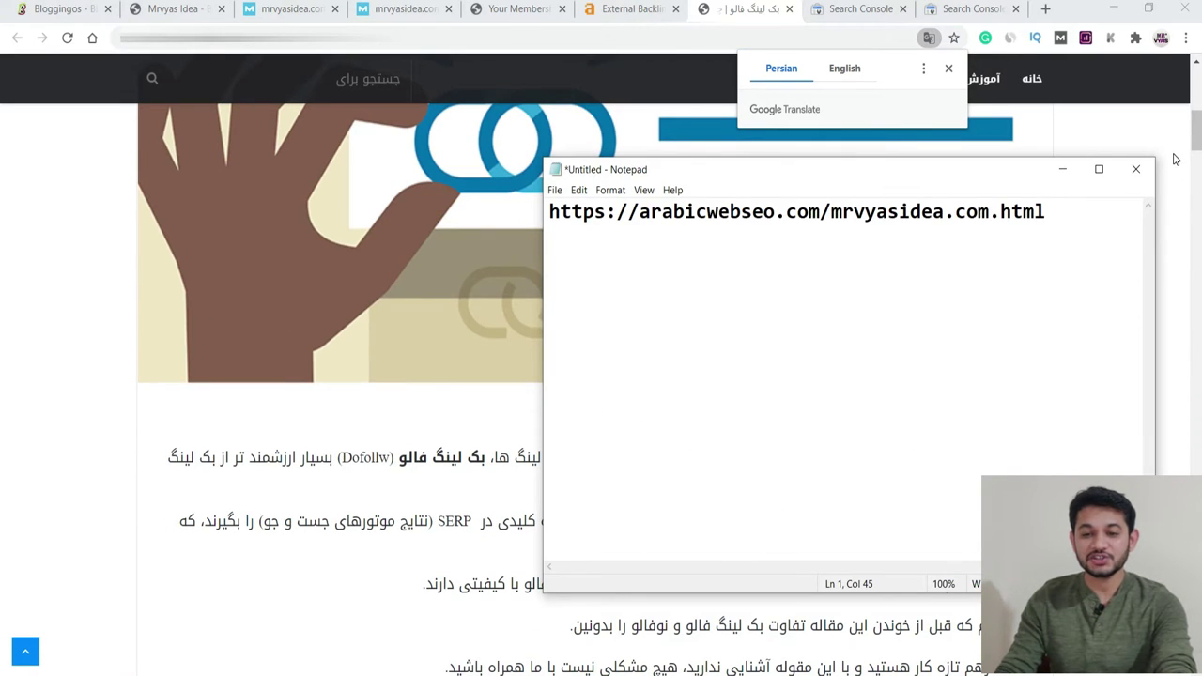
key("Return")
type("https://blog.seo-hub.info/backlink-follow/")
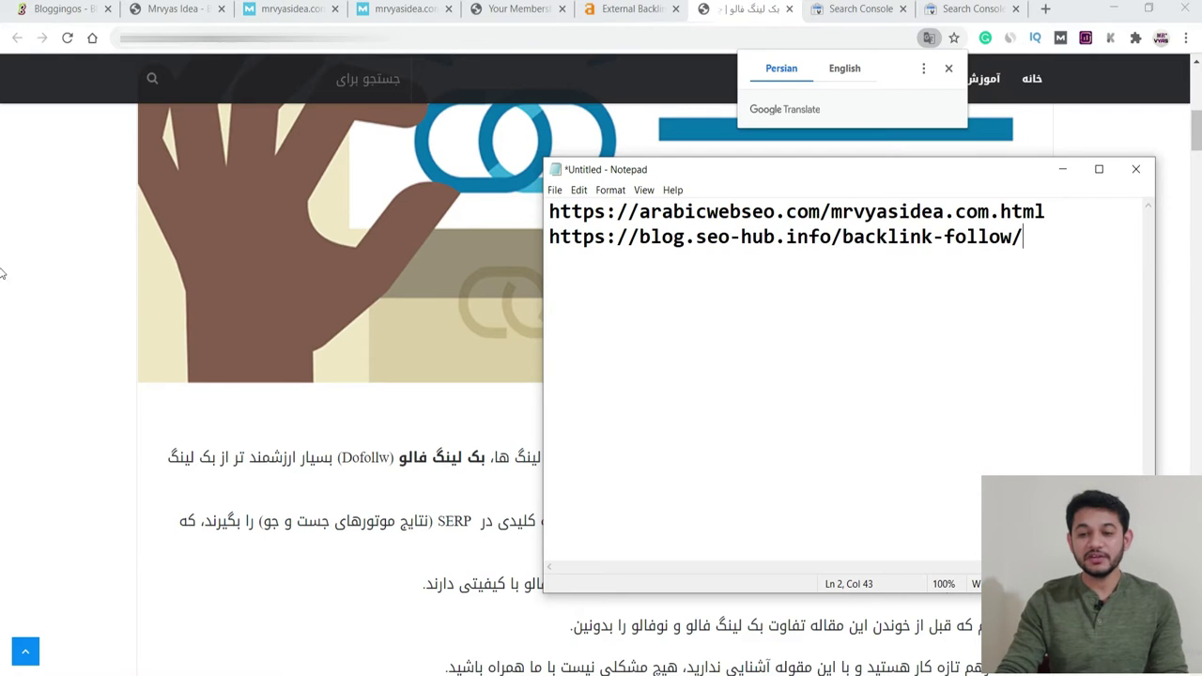
left_click_drag(1023, 236, 549, 235)
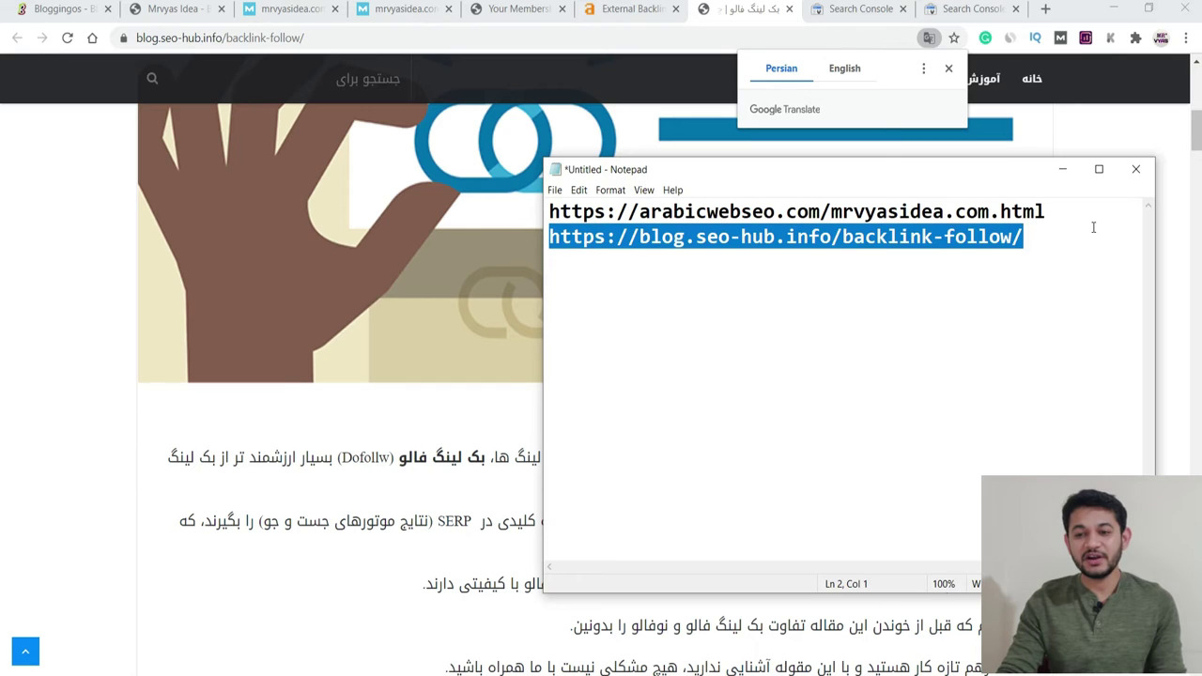
left_click_drag(1090, 214, 535, 224)
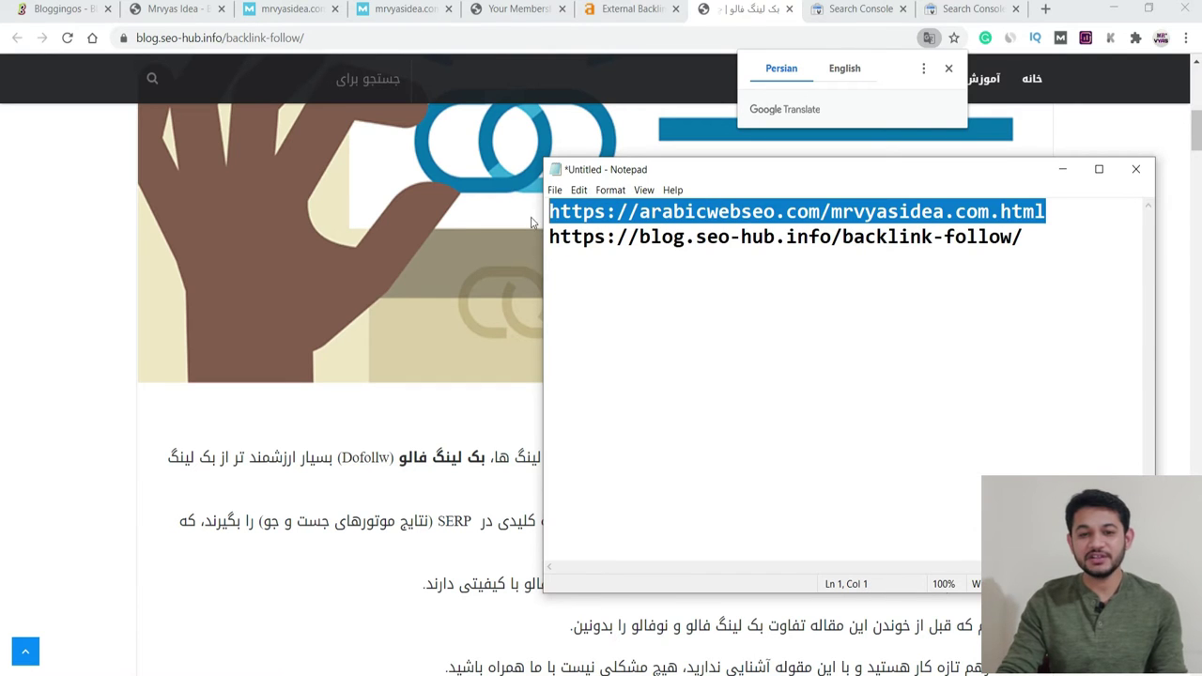
left_click(712, 228)
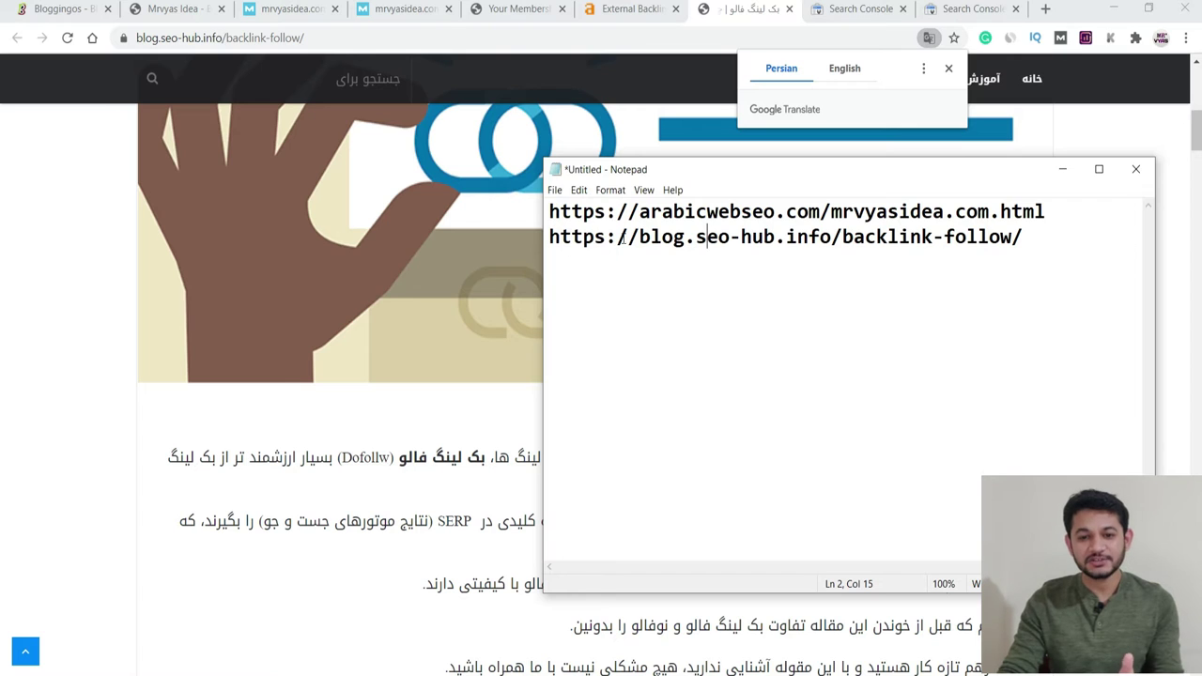
left_click_drag(1038, 234, 543, 236)
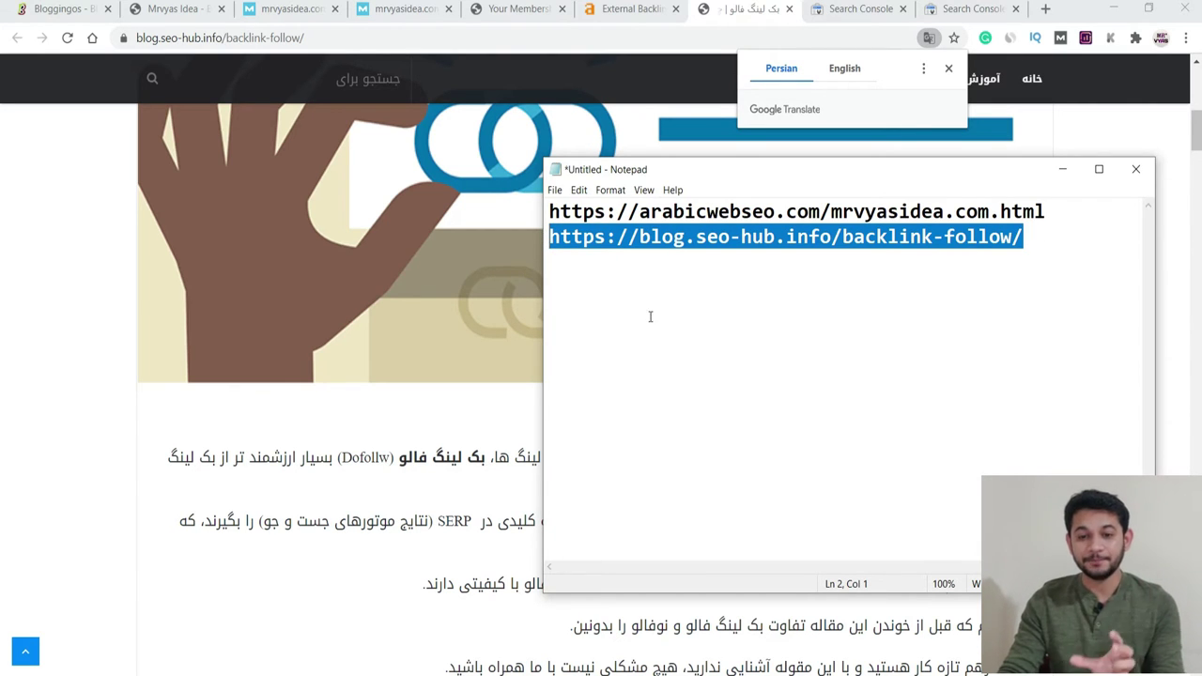
- Save the link list as Disvowmrvyas on the Desktop
left_click(554, 190)
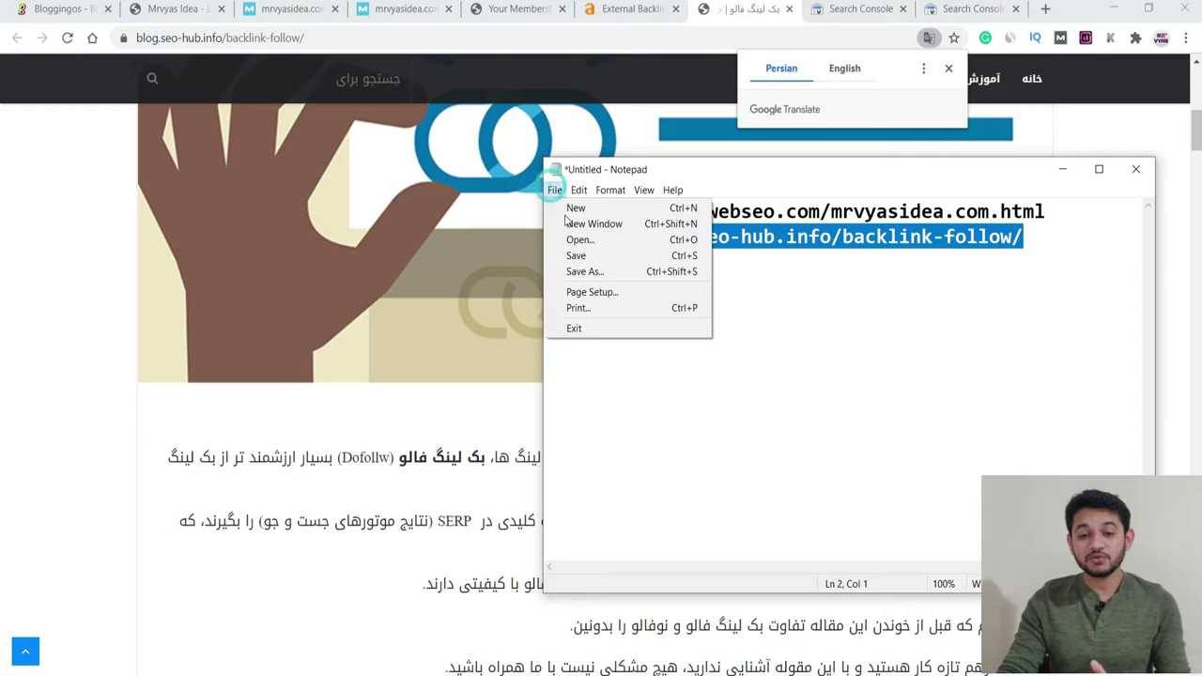
left_click(589, 272)
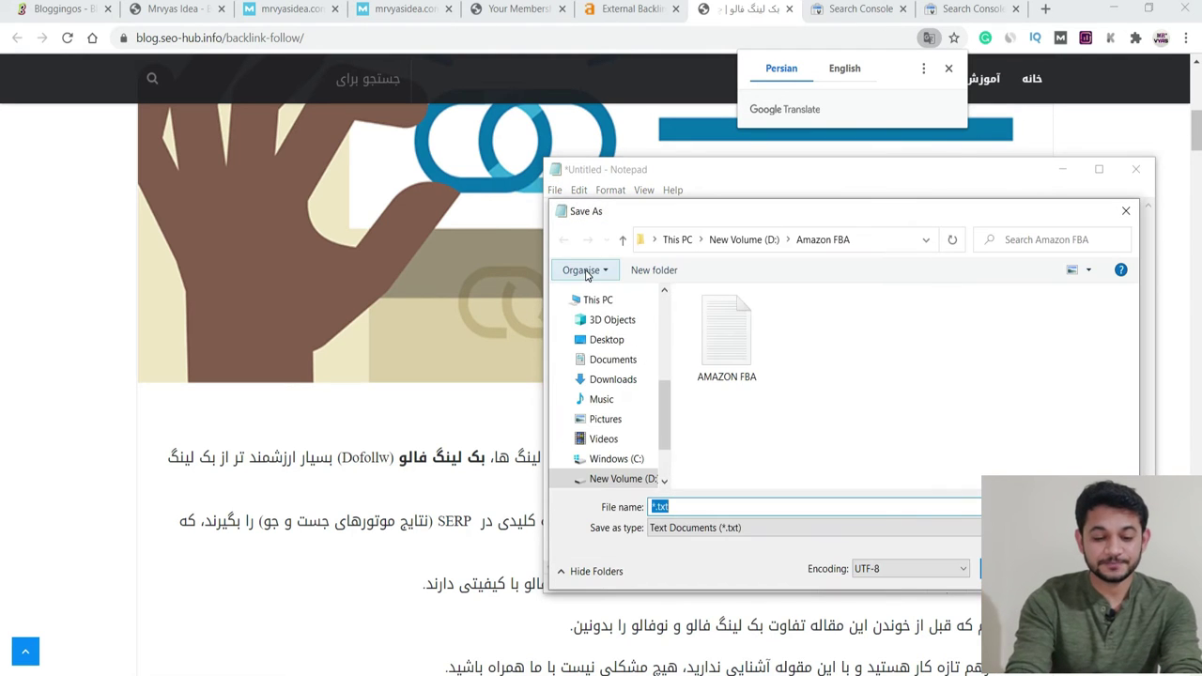
type("Disvowmrvyas")
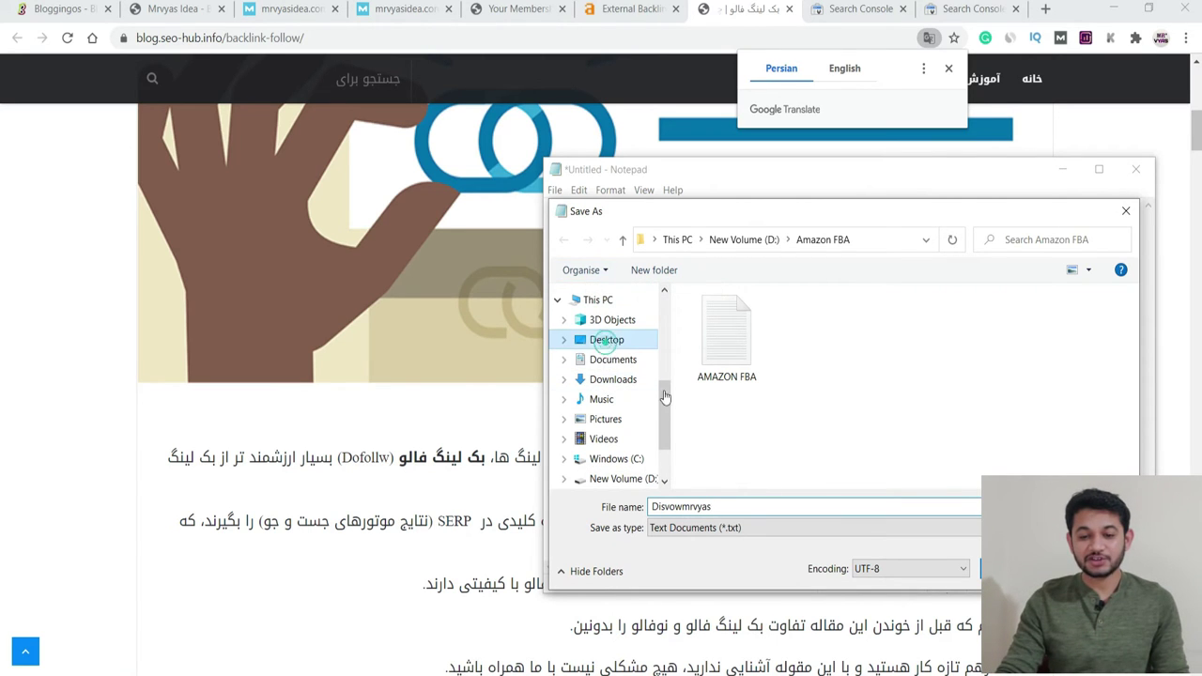
left_click(606, 341)
key("Return")
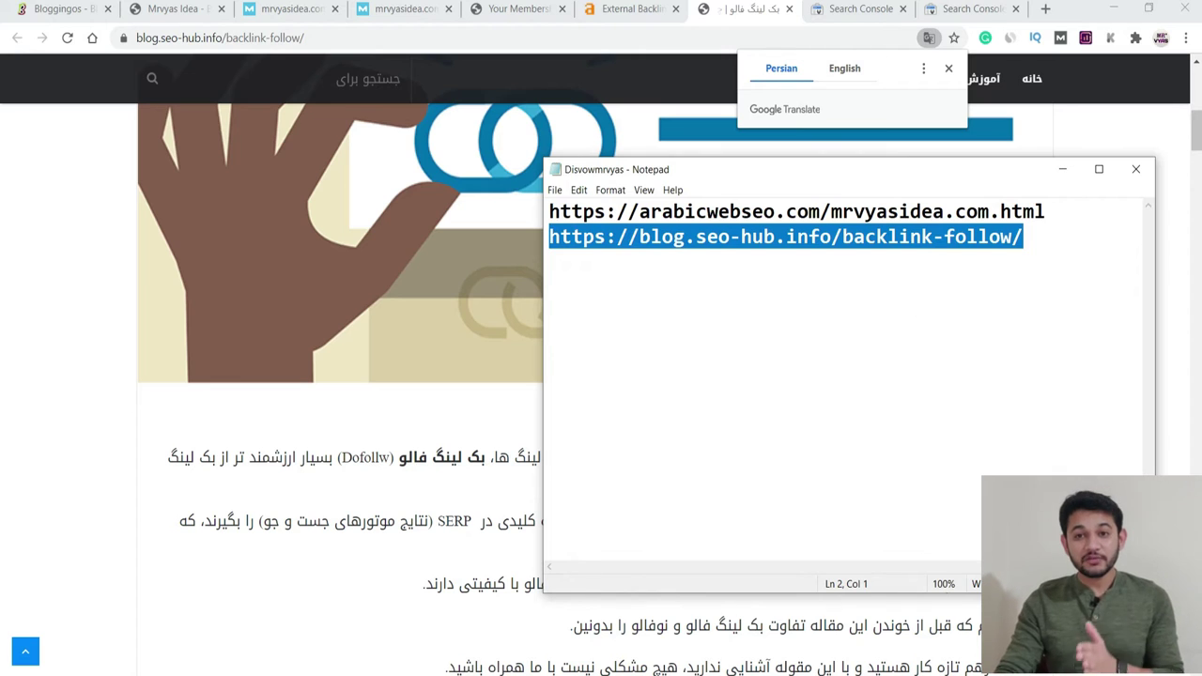
- Attach Disvowmrvyas.txt from the Desktop as the disavow file, then close the Search Console tab
left_click(973, 9)
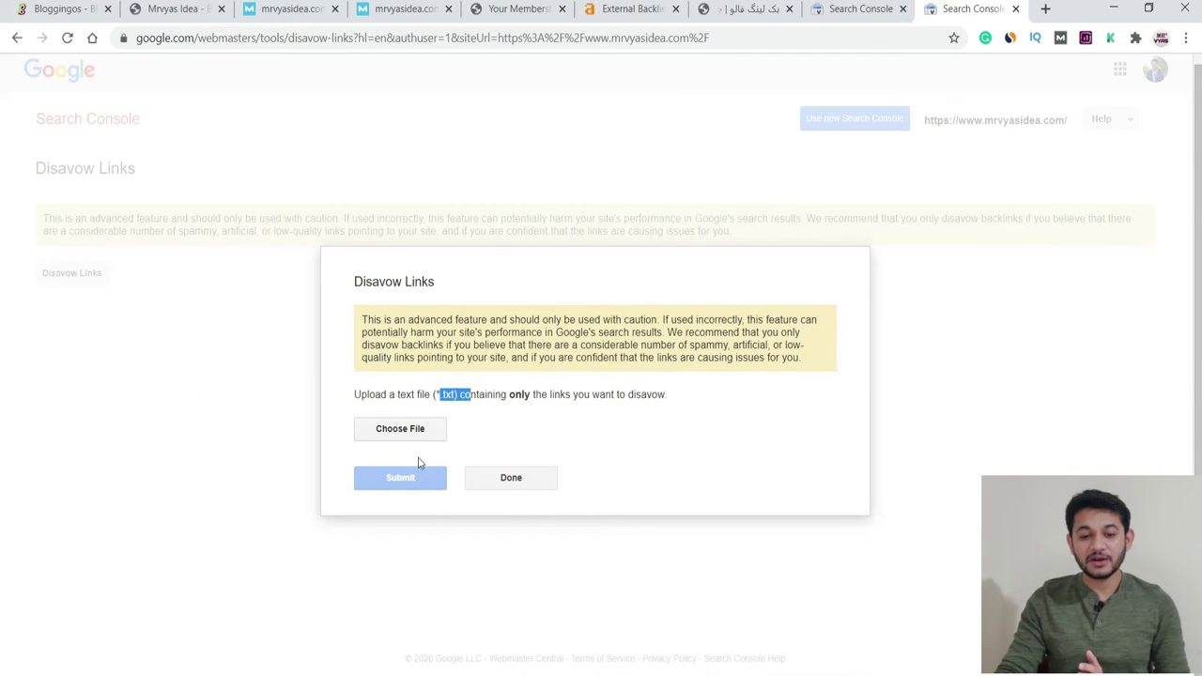
left_click(405, 434)
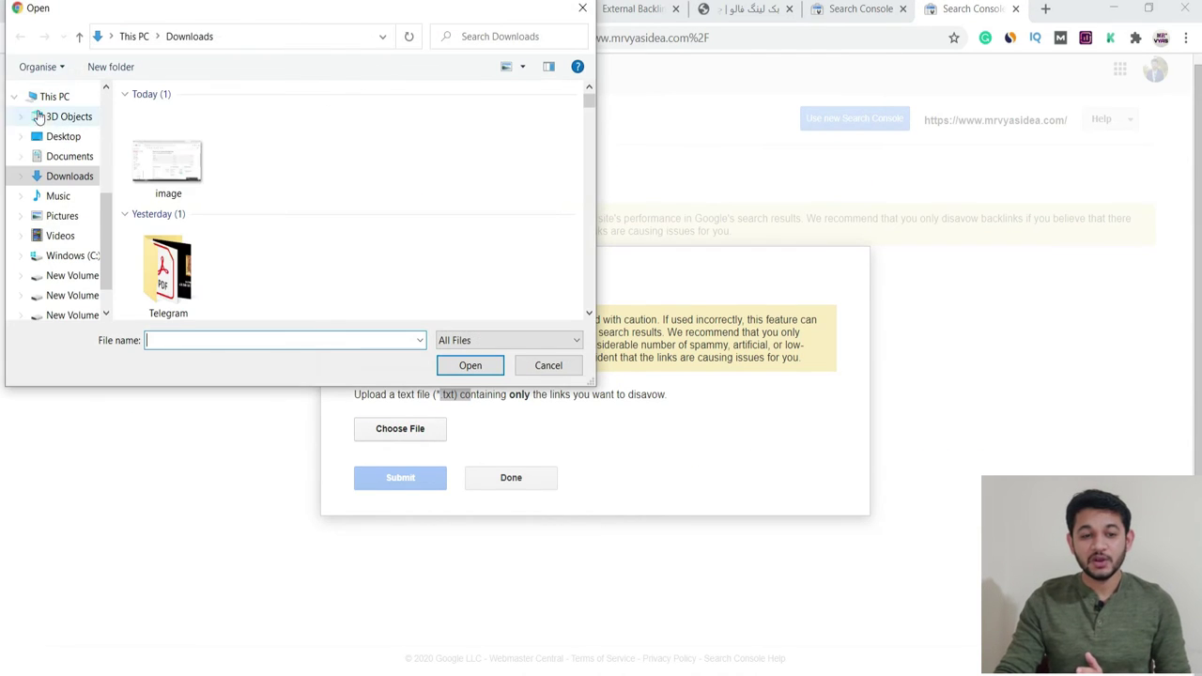
left_click(62, 136)
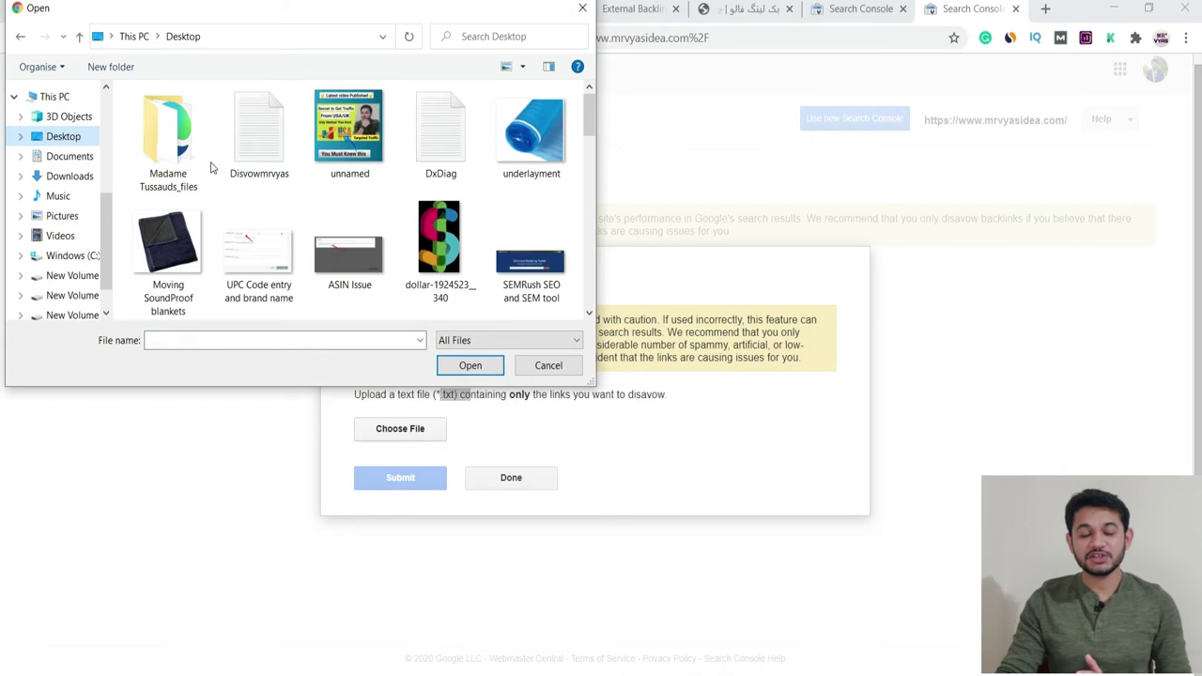
left_click(259, 136)
left_click(470, 365)
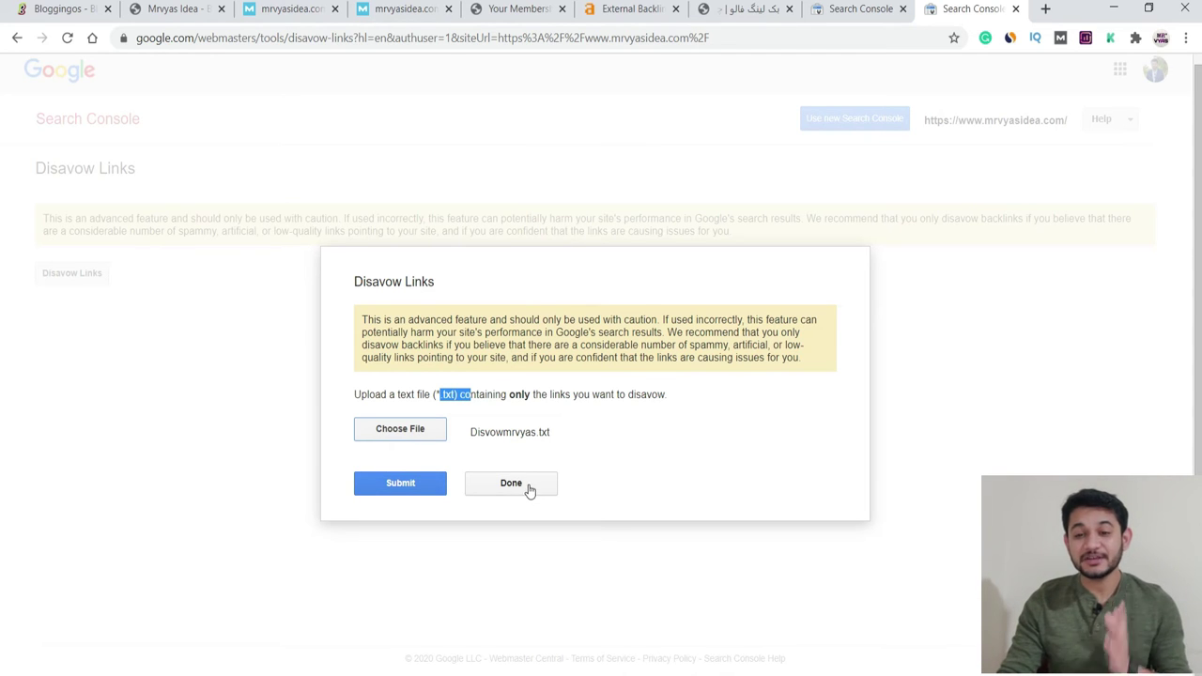
left_click(1015, 11)
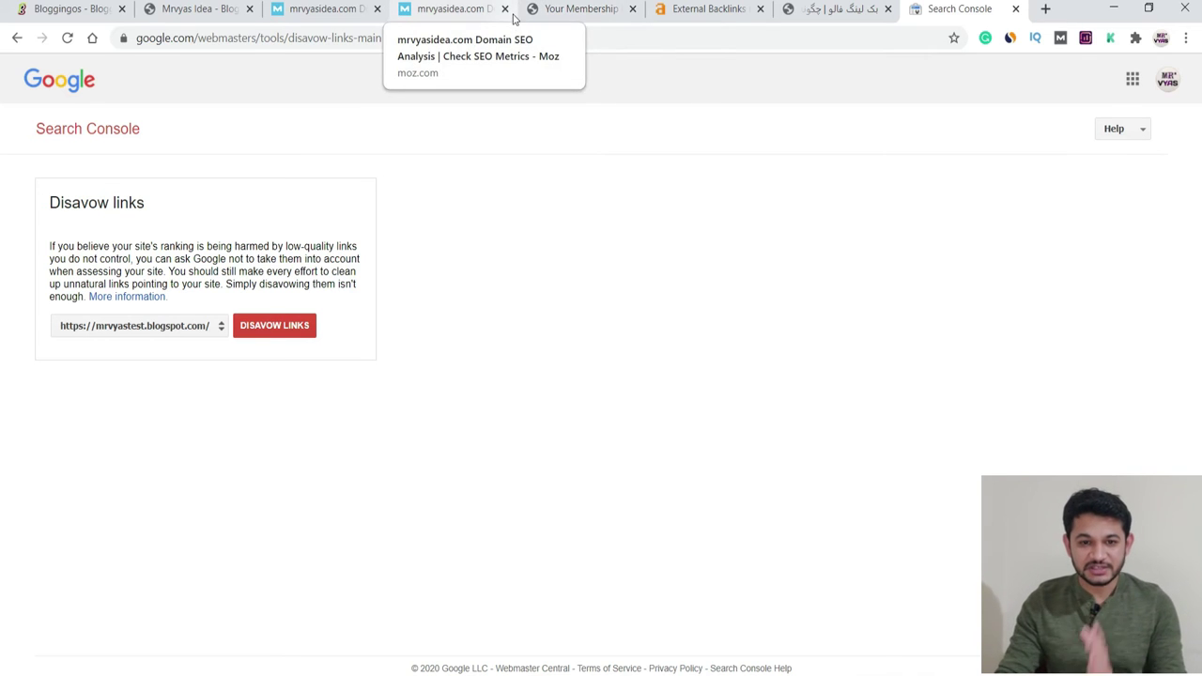
- Return to Moz's mrvyasidea.com analysis and highlight its 1% Spam Score figure
left_click(322, 8)
scroll(197, 288, "up", 4)
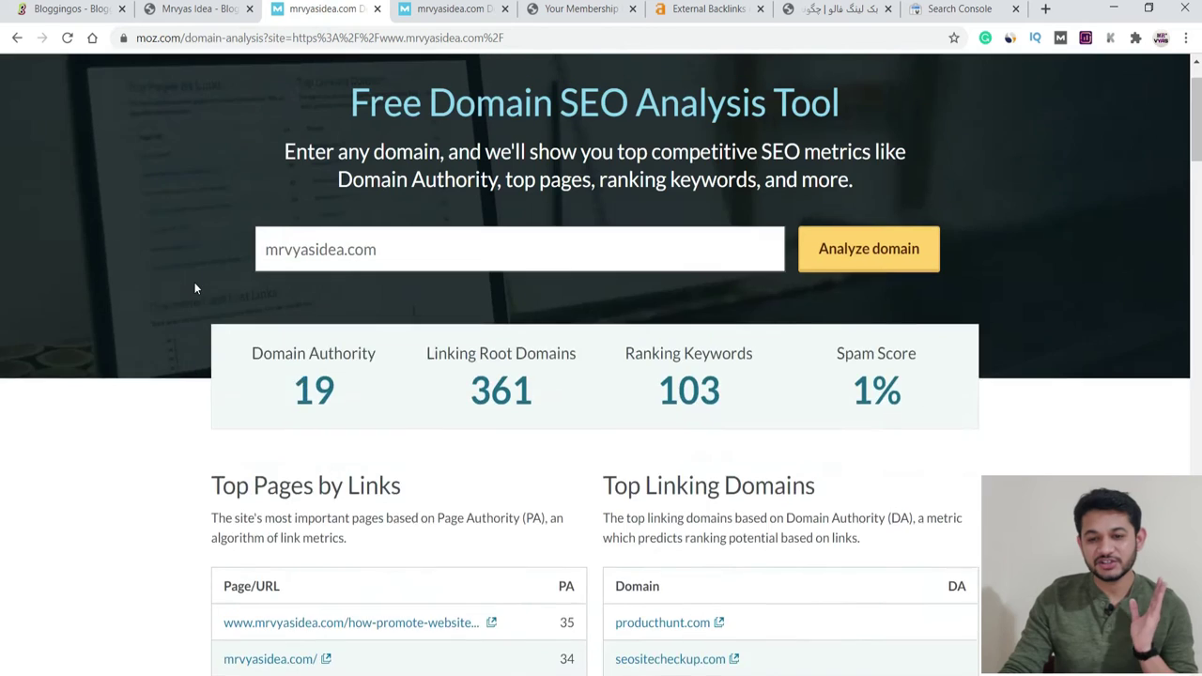
left_click_drag(902, 467, 853, 470)
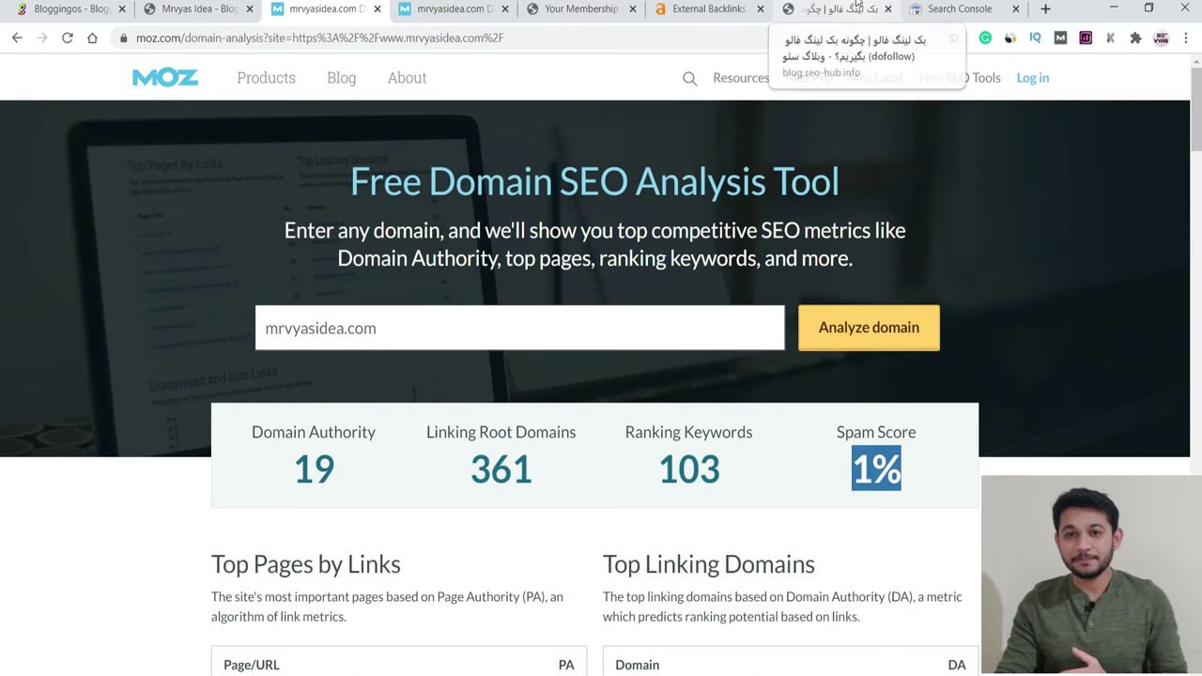
left_click(944, 454)
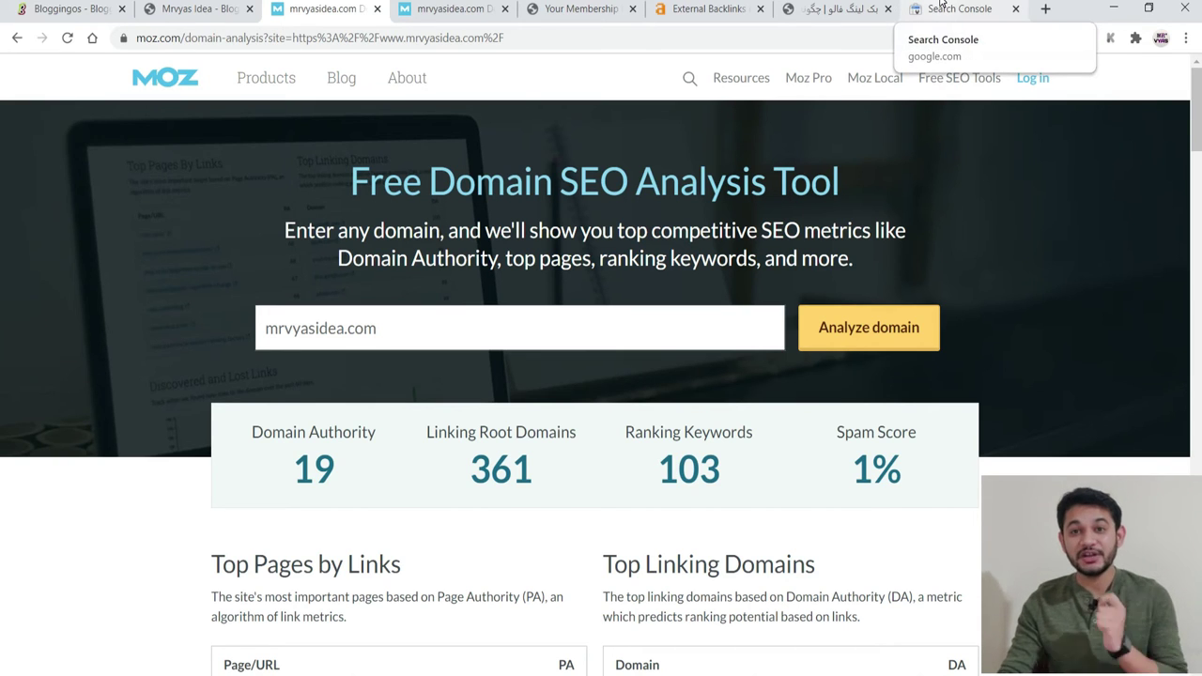
left_click_drag(907, 484, 853, 469)
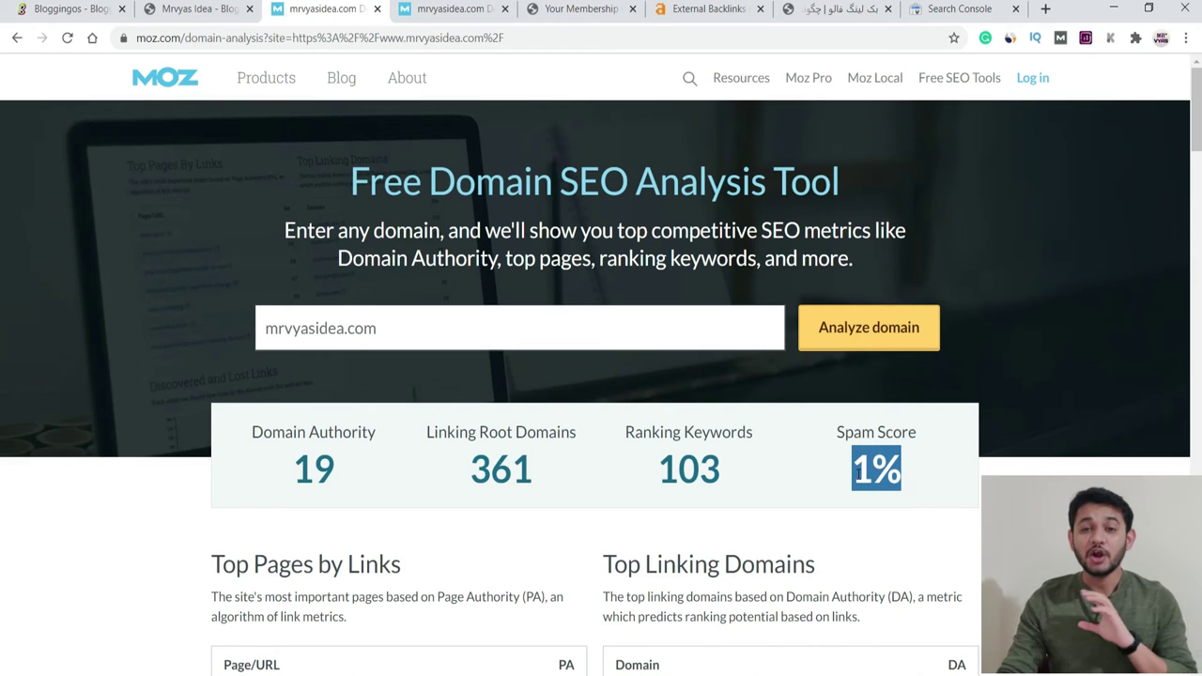
left_click(805, 503)
left_click(904, 479)
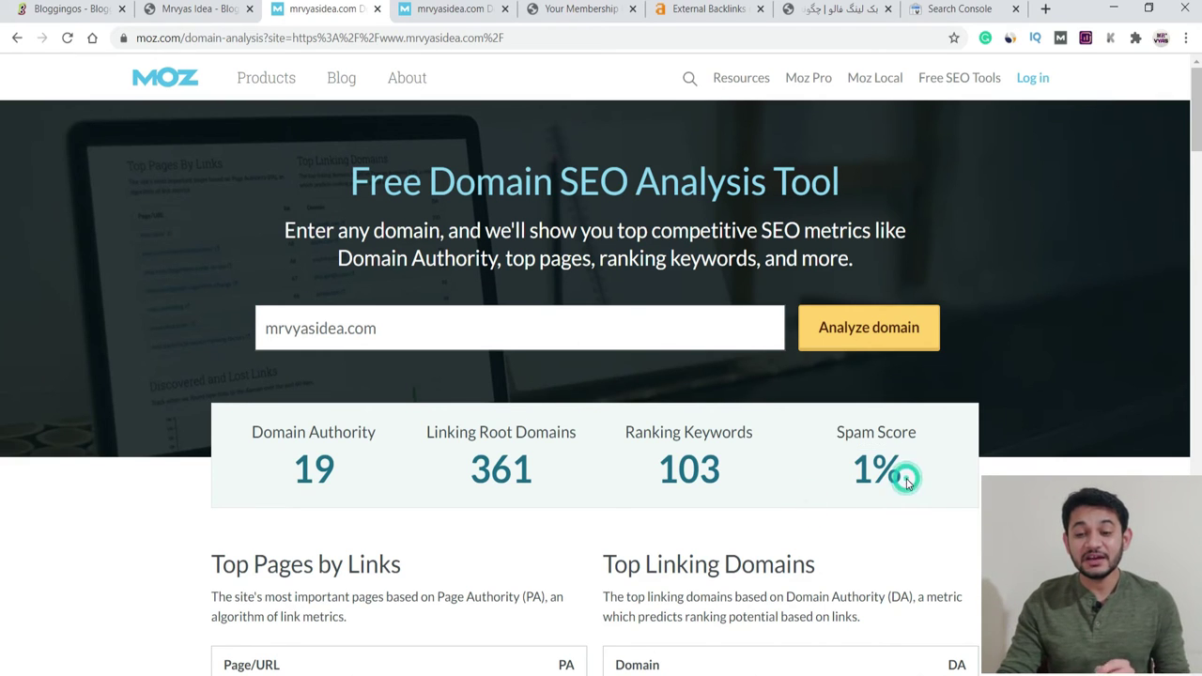